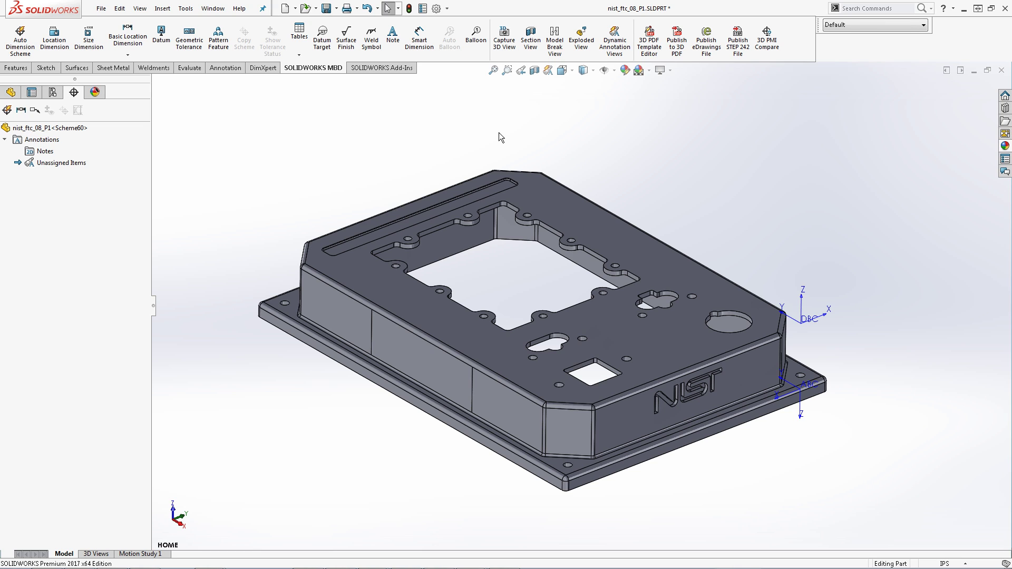
Set the part's drafting standard to ANSI and review its Annotations, Dimensions, Tables and DimXpert pages.
left_click(436, 9)
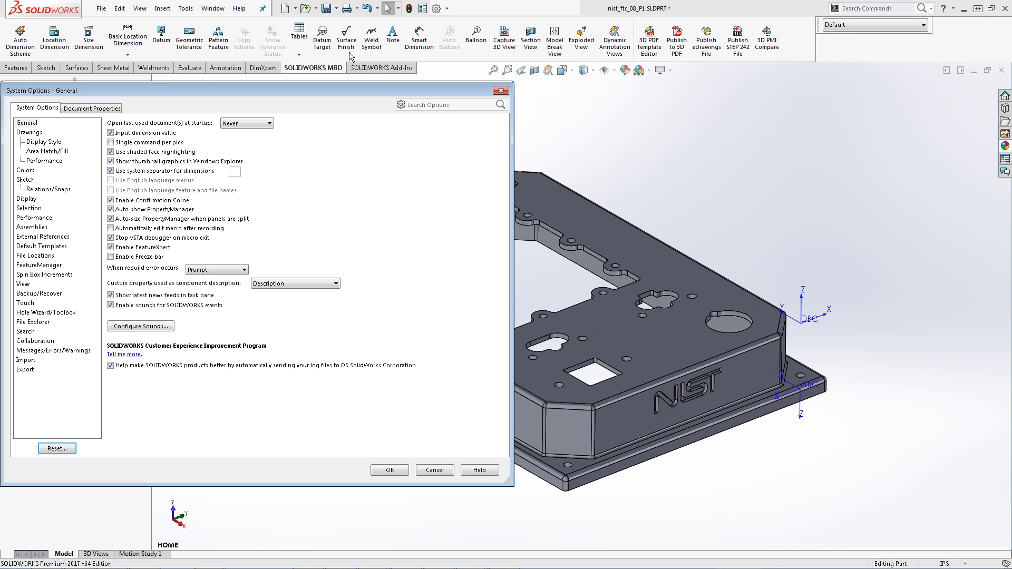
left_click(100, 109)
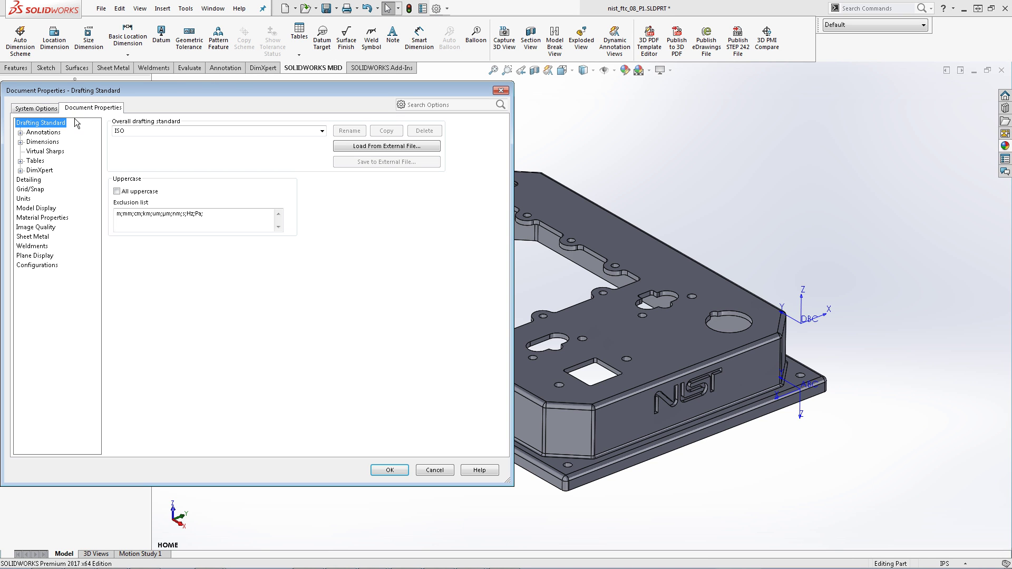
left_click(321, 131)
left_click(265, 141)
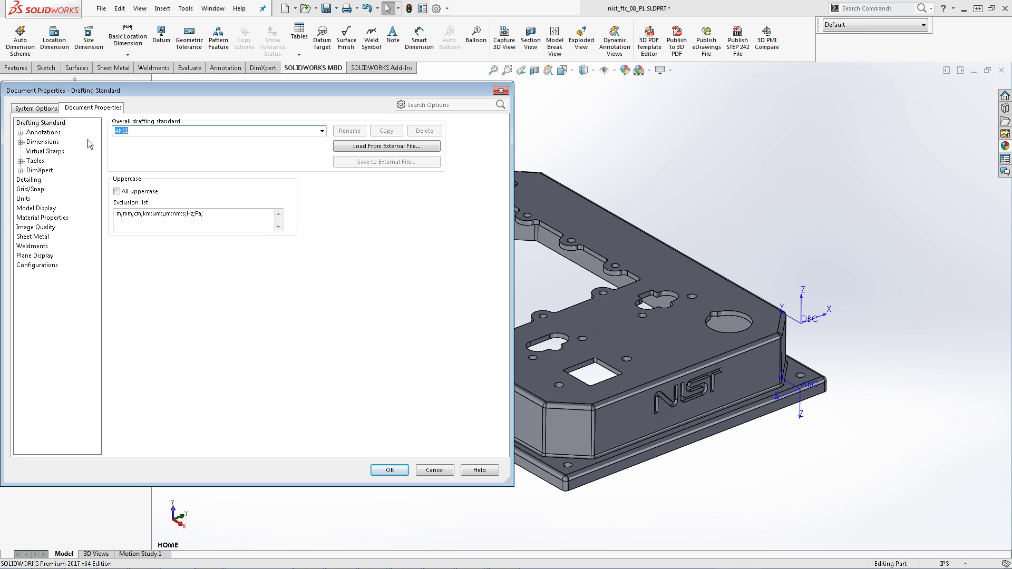
left_click(45, 133)
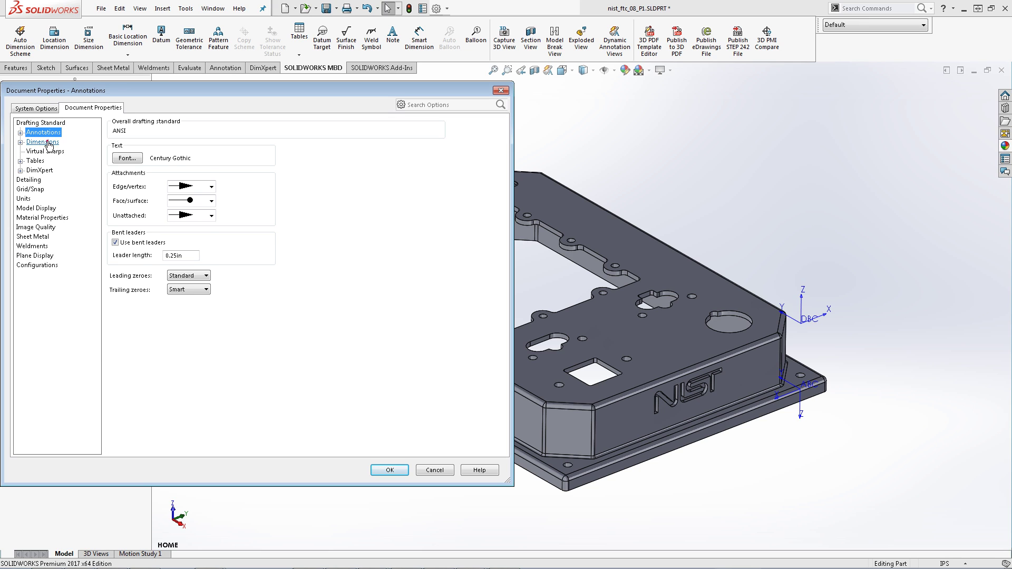
left_click(44, 142)
left_click(36, 161)
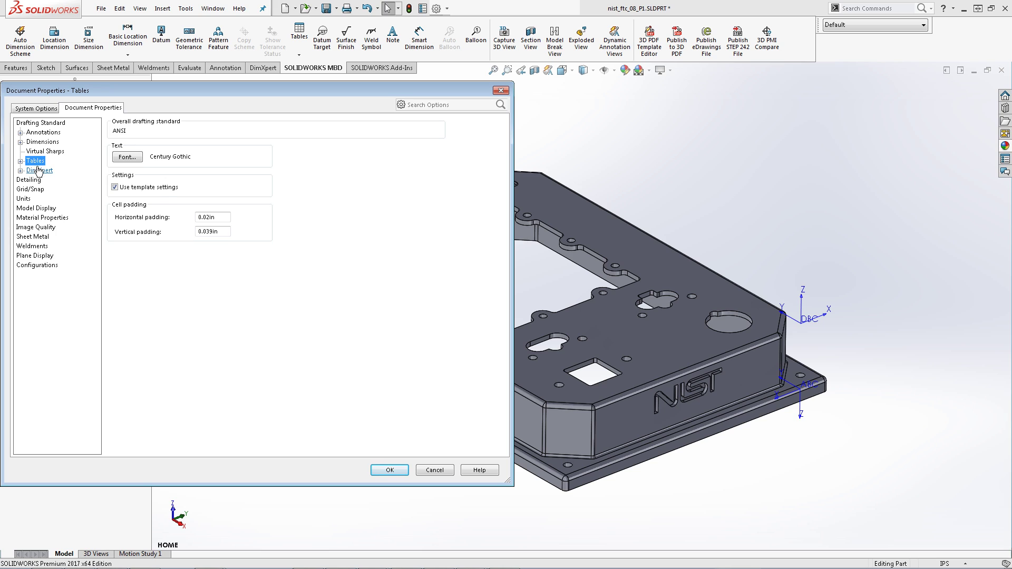
left_click(38, 170)
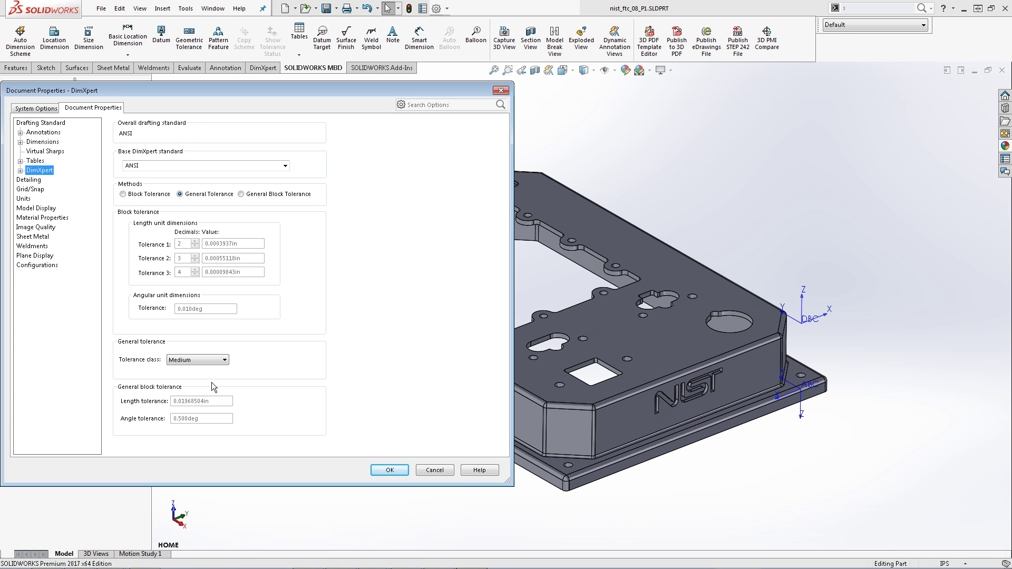
left_click(389, 470)
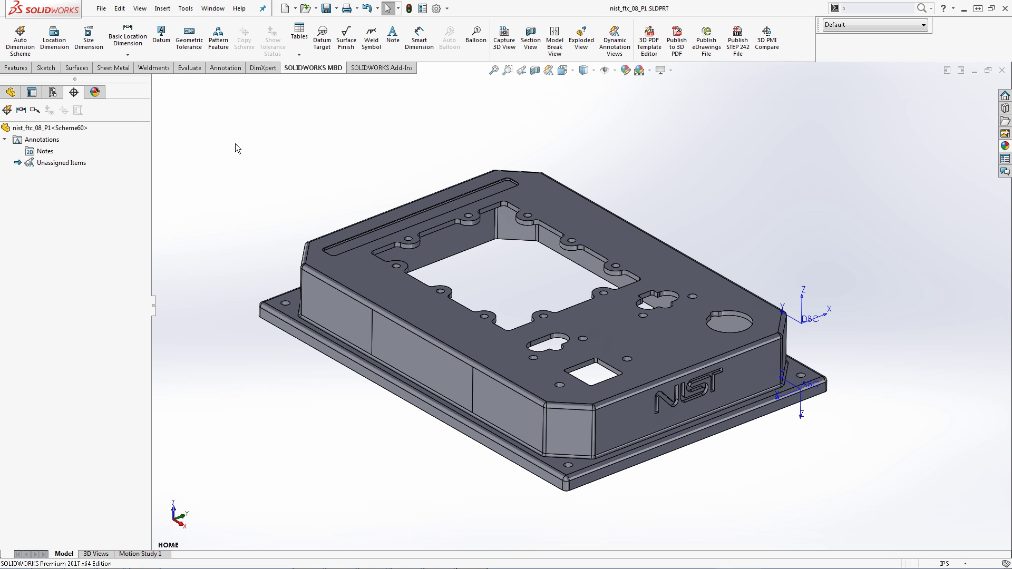
Add DimXpert Location Dimension, Size Dimension and Datum buttons to the Part Shortcuts bar.
key("s")
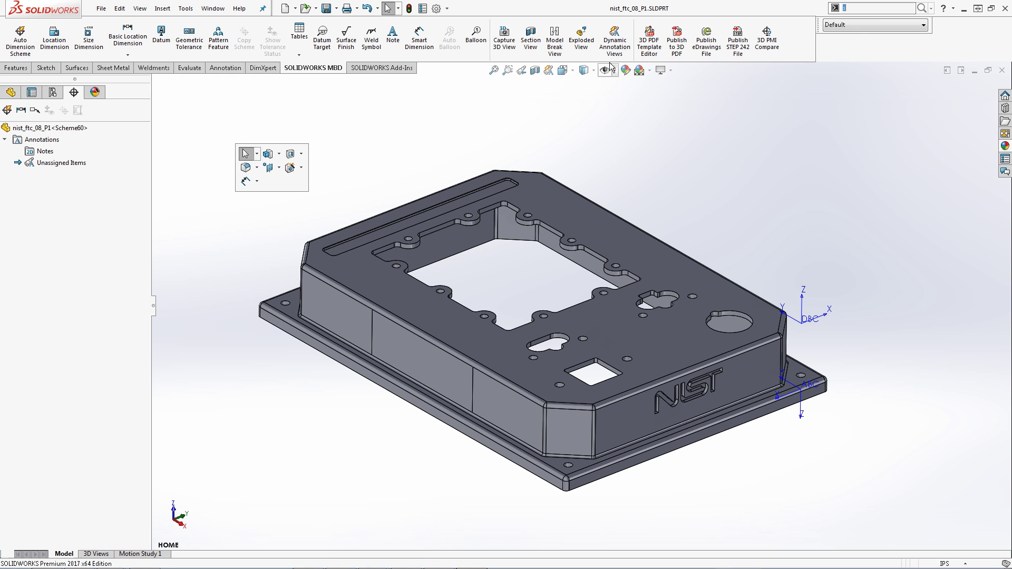
right_click(687, 22)
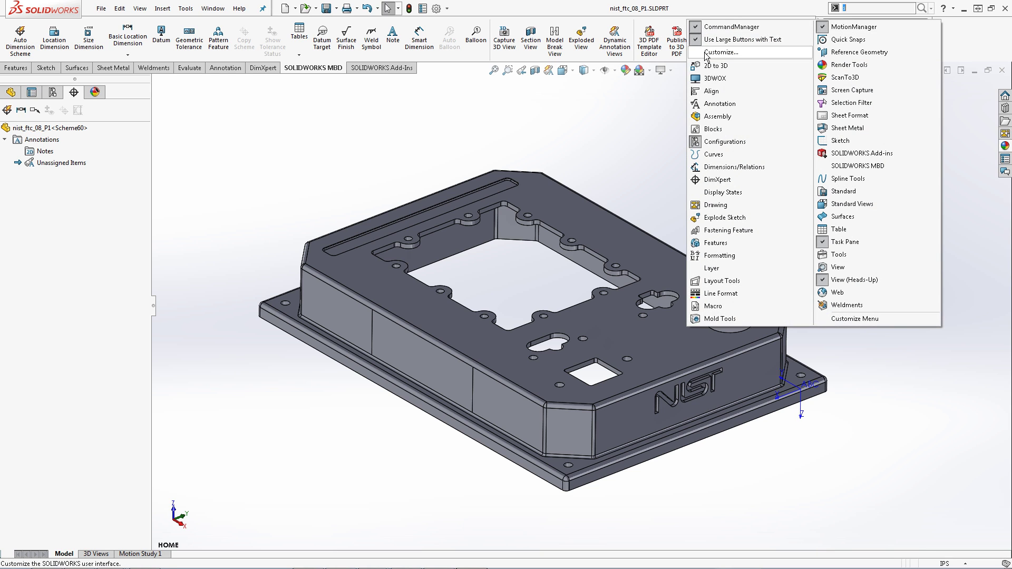
left_click(706, 52)
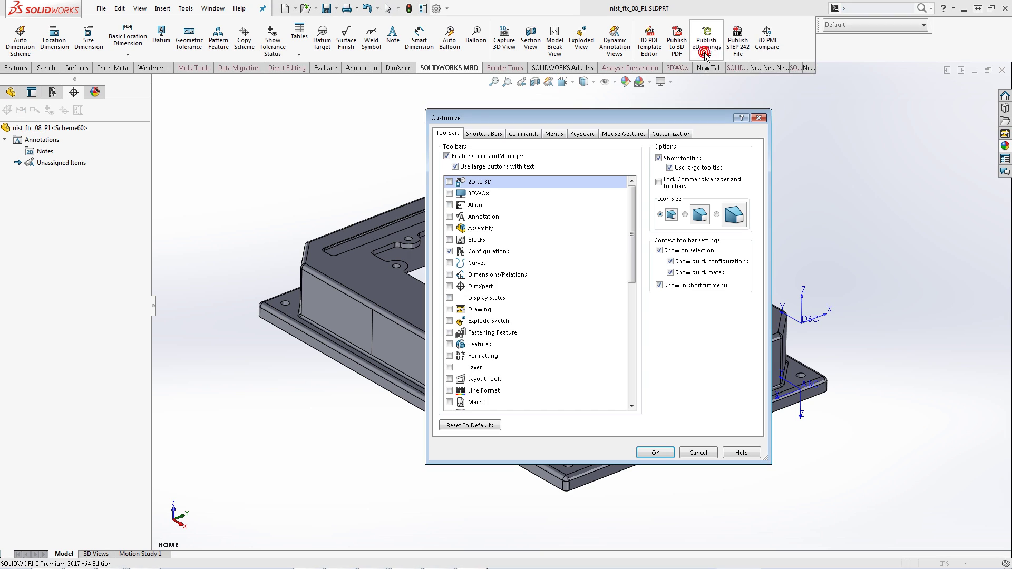
left_click(483, 134)
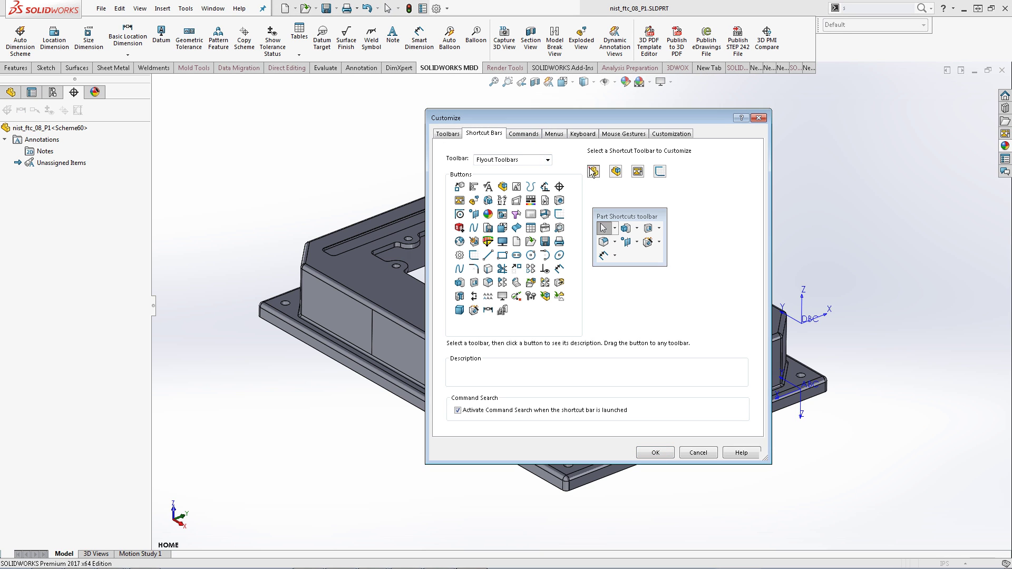
left_click(547, 159)
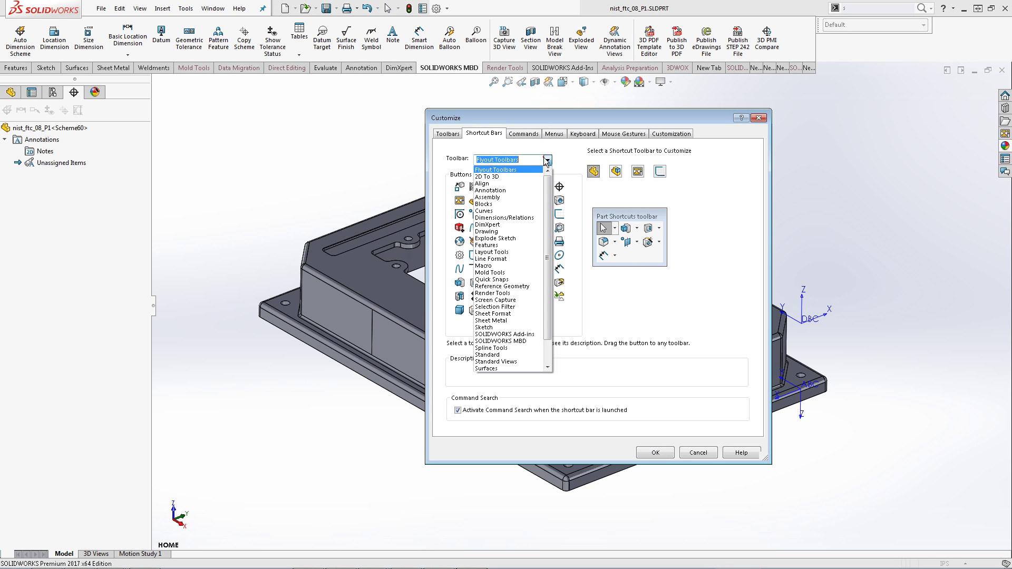
left_click(494, 224)
left_click_drag(473, 186, 626, 256)
left_click_drag(487, 187, 639, 256)
left_click_drag(545, 186, 656, 262)
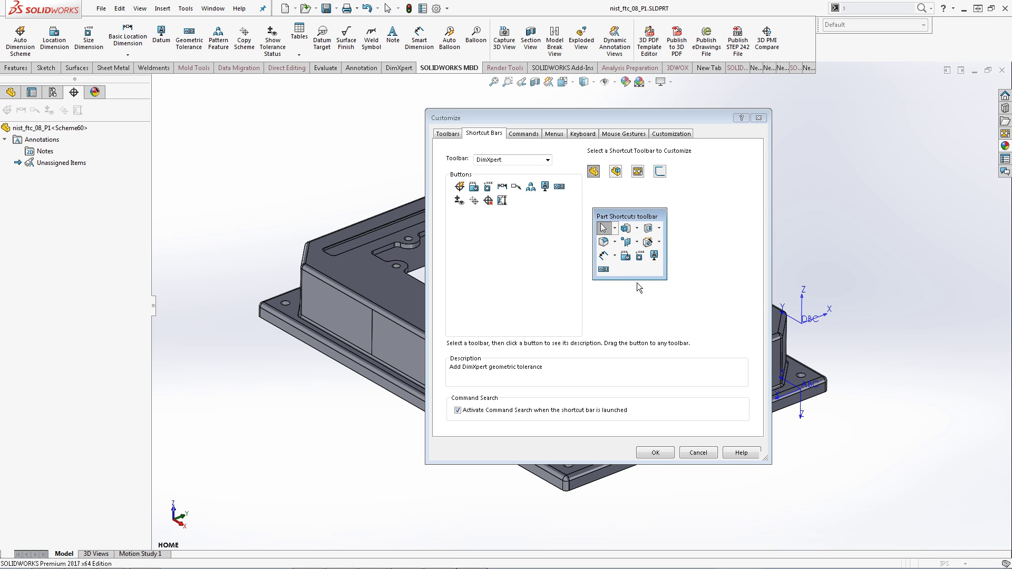
left_click(654, 452)
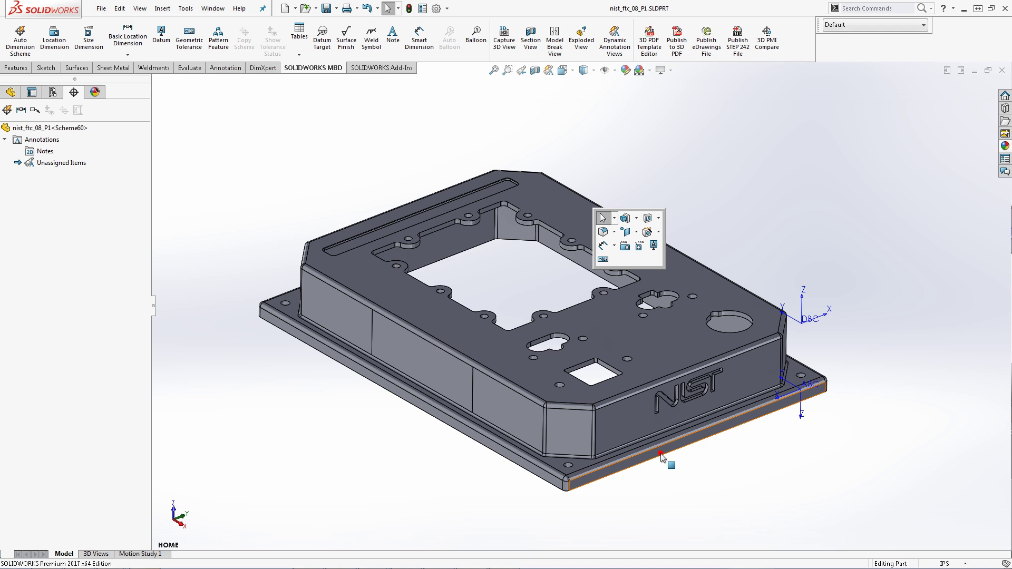
Insert *Front, *Right and *Top annotation views under the Annotations folder.
right_click(28, 141)
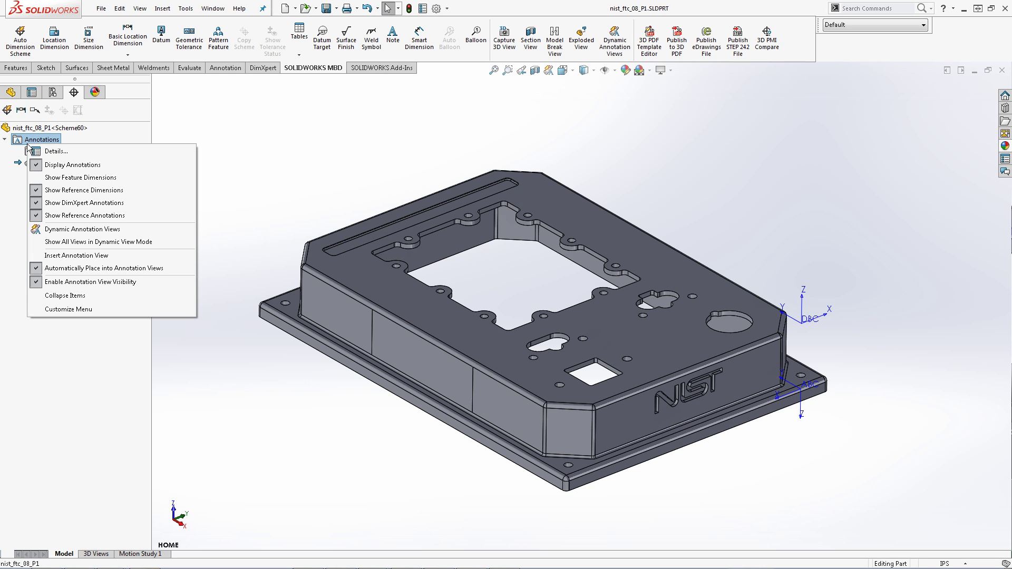
left_click(64, 256)
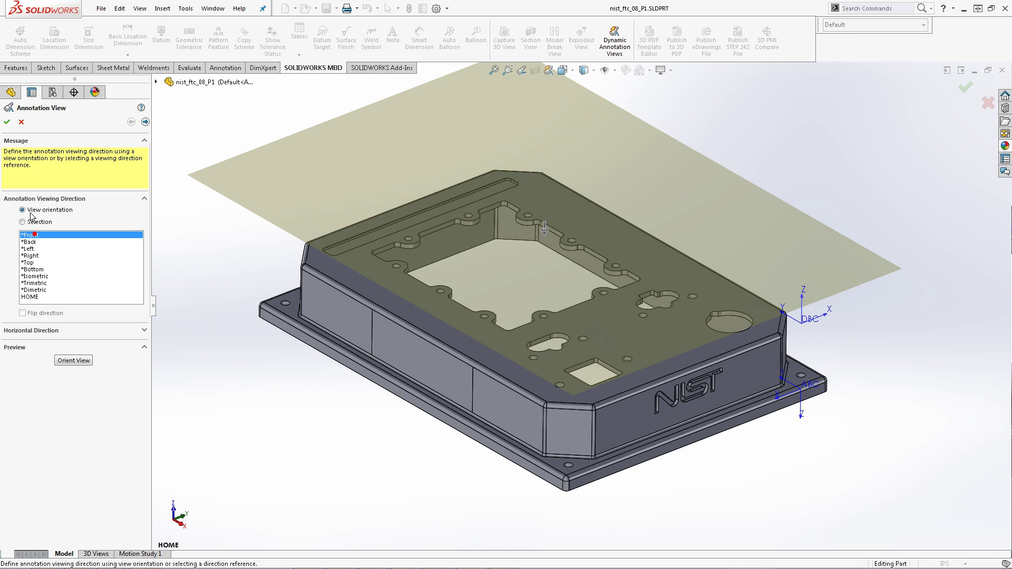
left_click(7, 123)
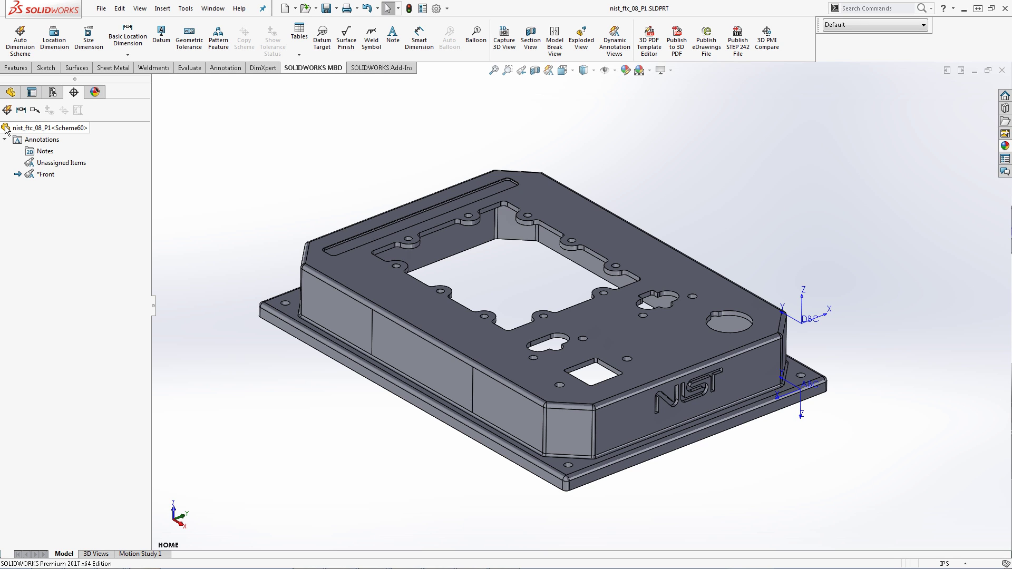
right_click(19, 140)
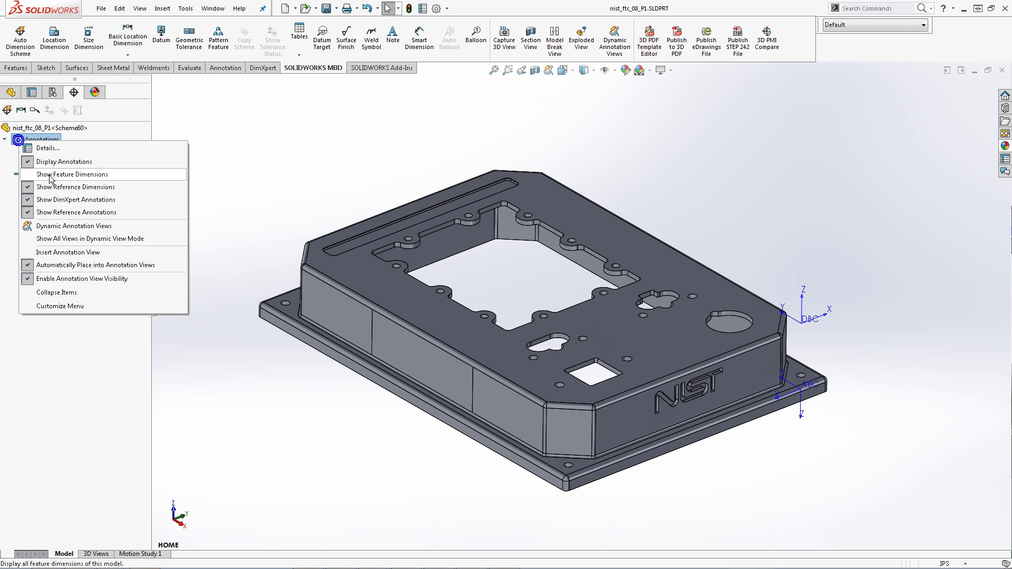
left_click(59, 250)
left_click(30, 256)
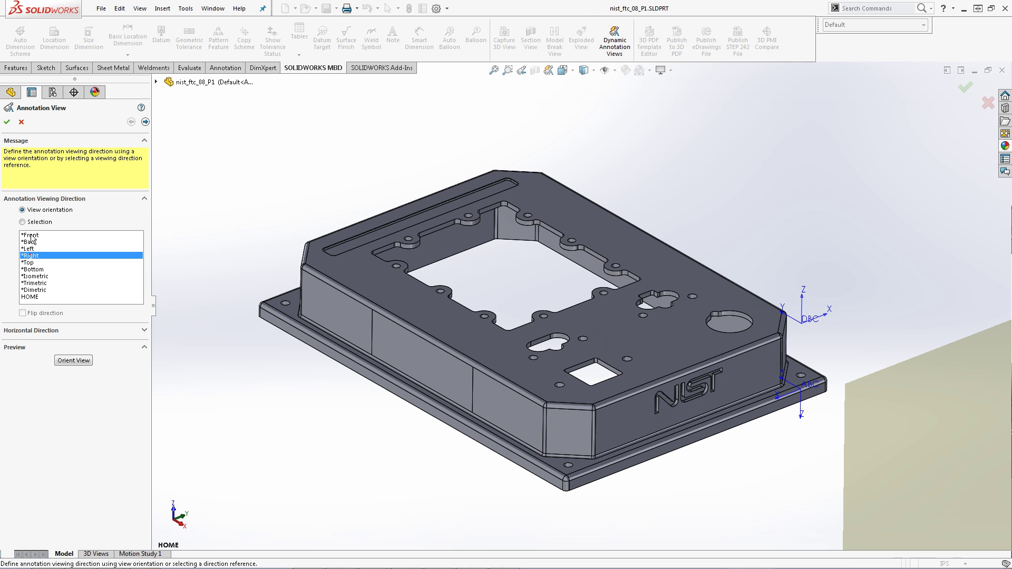
left_click(7, 122)
right_click(43, 139)
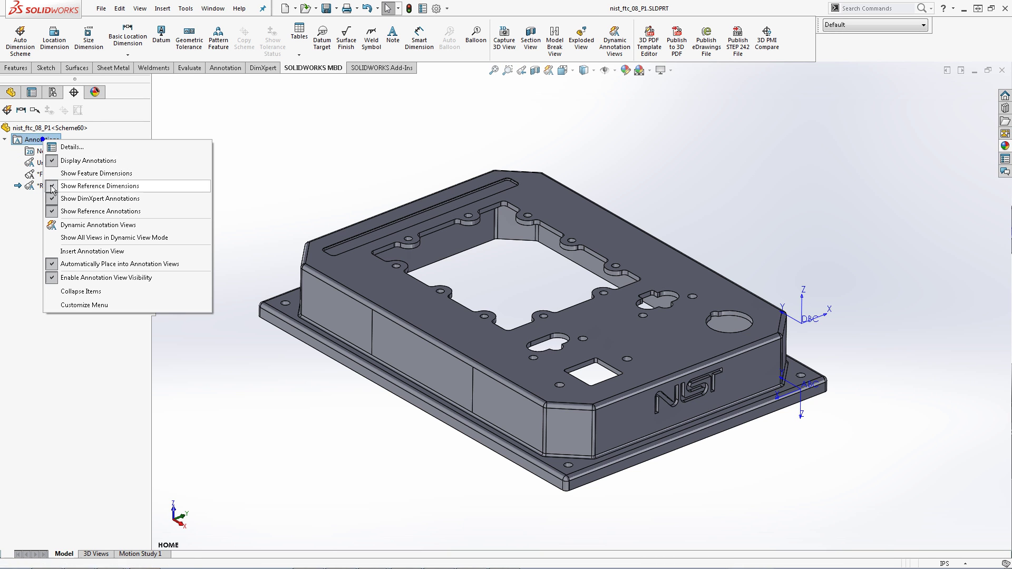
left_click(59, 251)
left_click(32, 263)
left_click(7, 121)
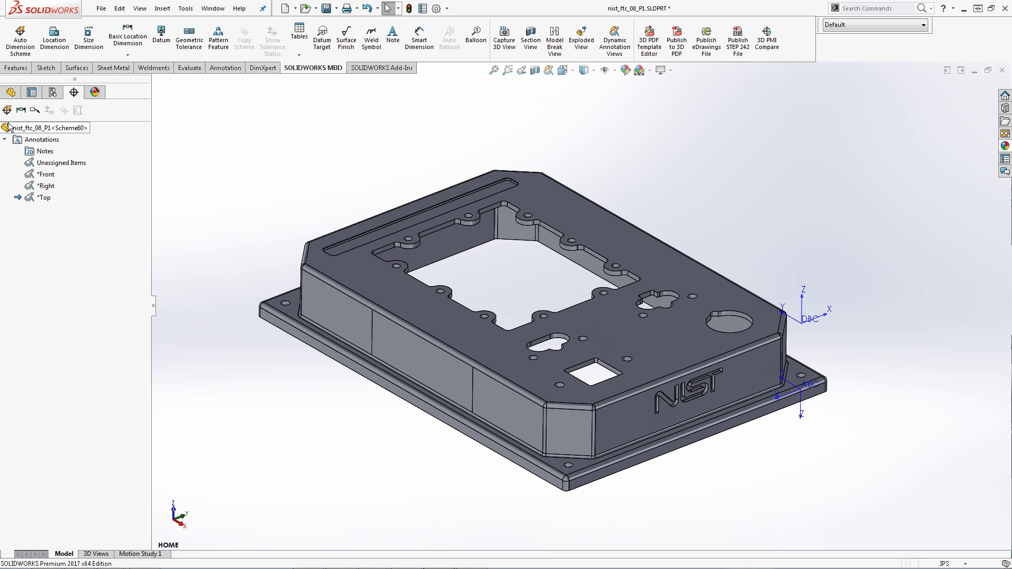
Dimension the central cutout's opposite walls at 4.500±.005, placed above the part in an annotation view.
left_click(57, 48)
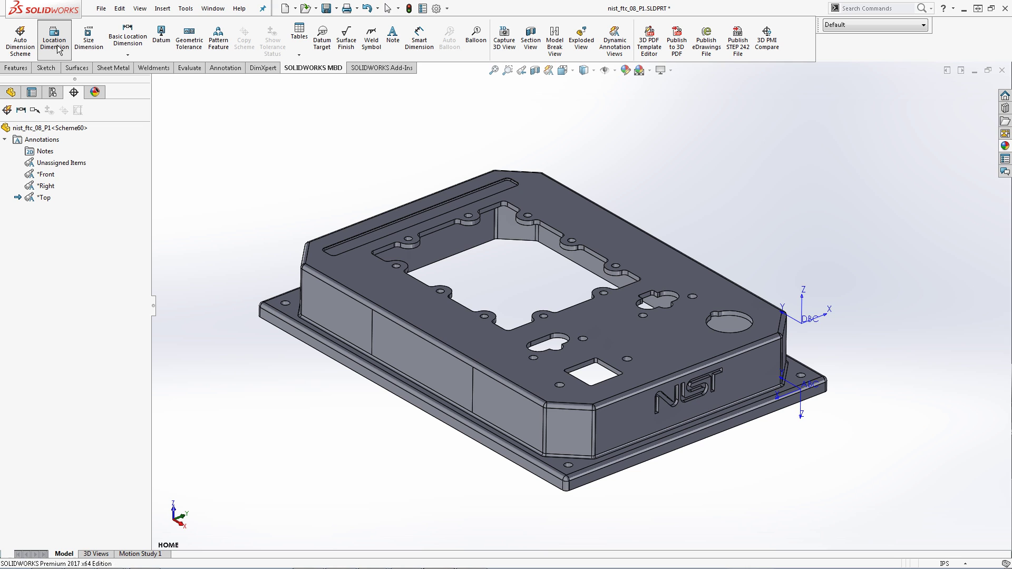
left_click(55, 44)
left_click(413, 281)
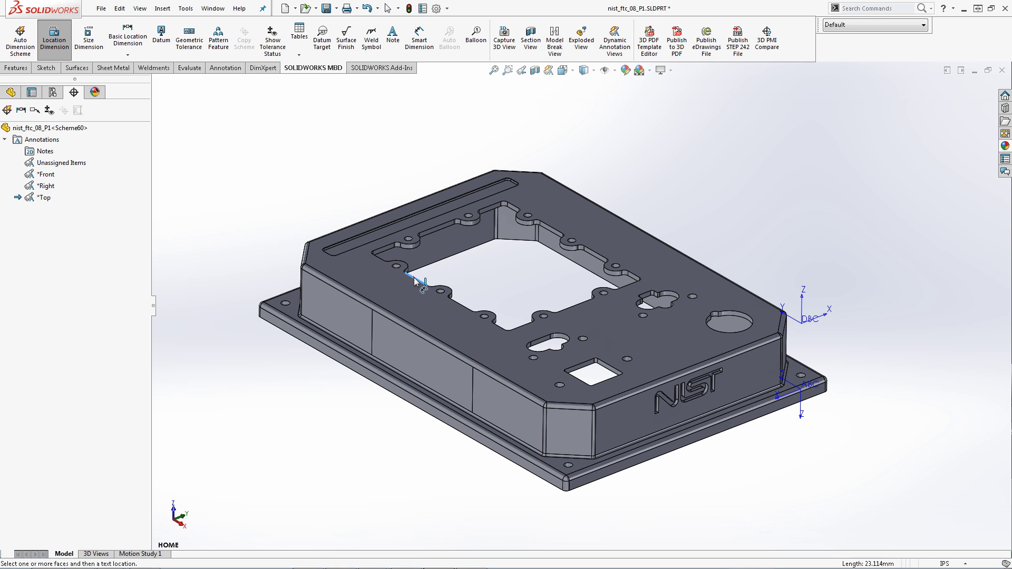
left_click(552, 230)
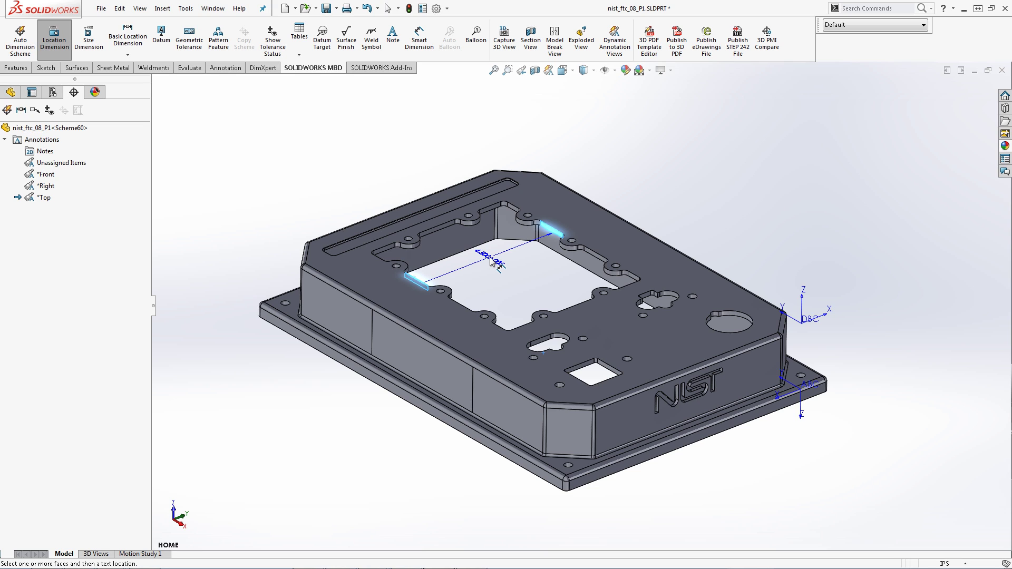
left_click(490, 262)
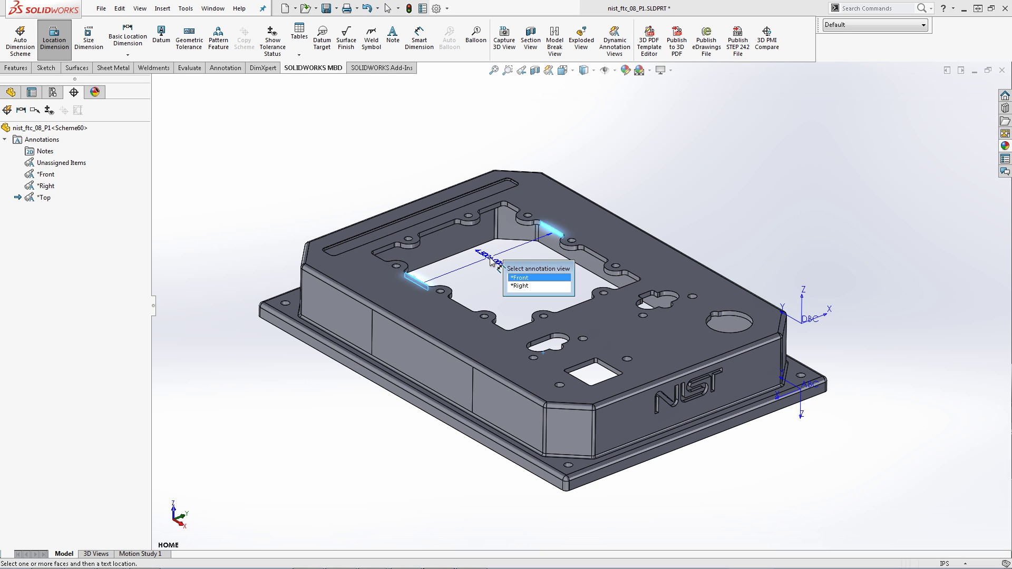
left_click(516, 286)
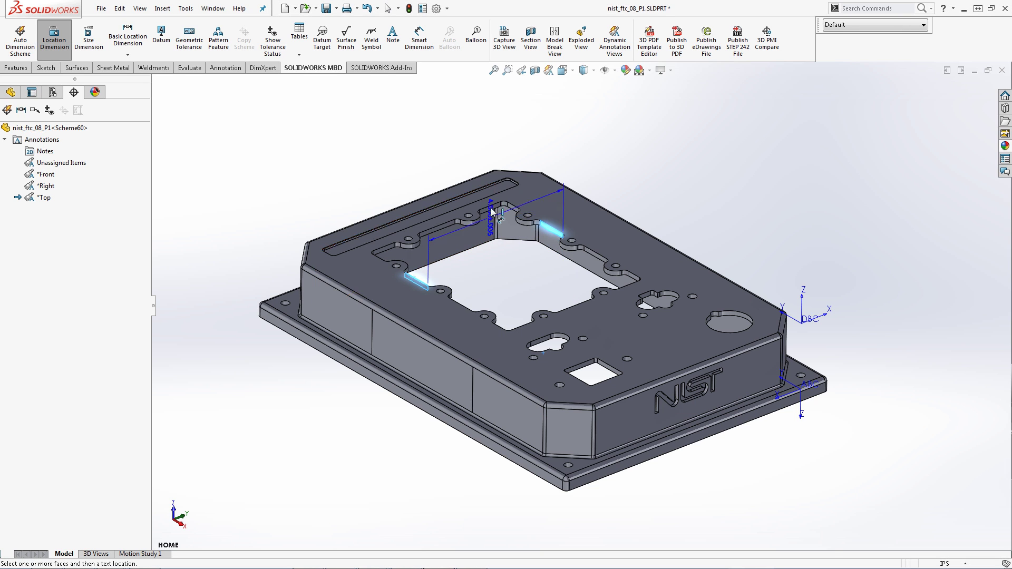
left_click(490, 144)
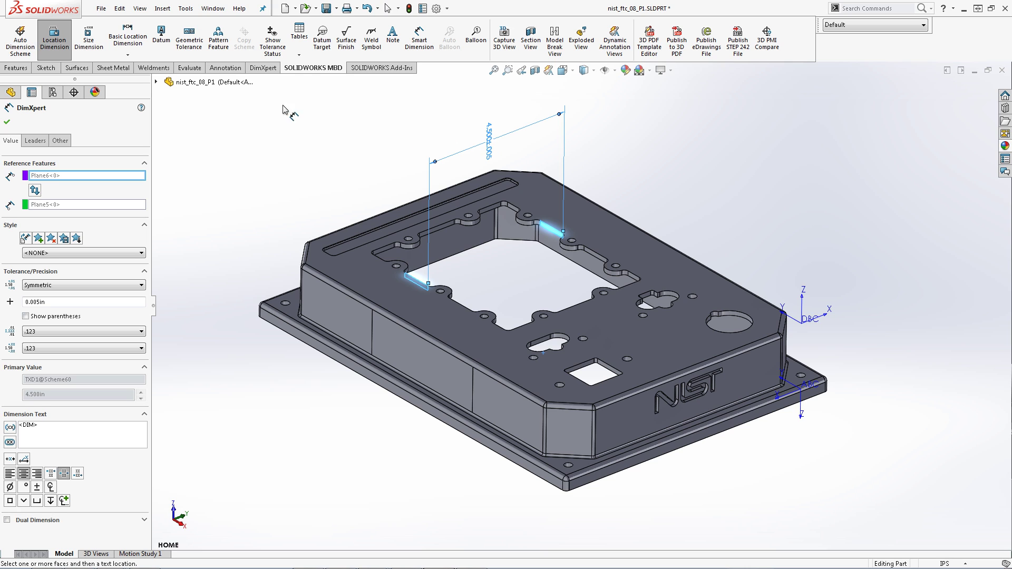
Finish the location dimension and add a Ø1.203 ±0.005 size dimension above the large round hole.
left_click(88, 40)
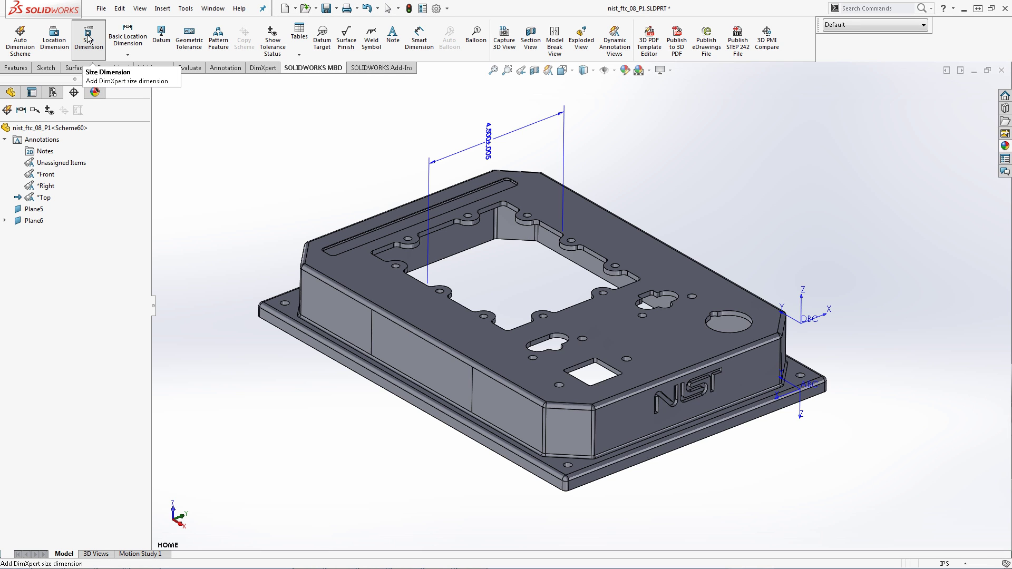
left_click(88, 41)
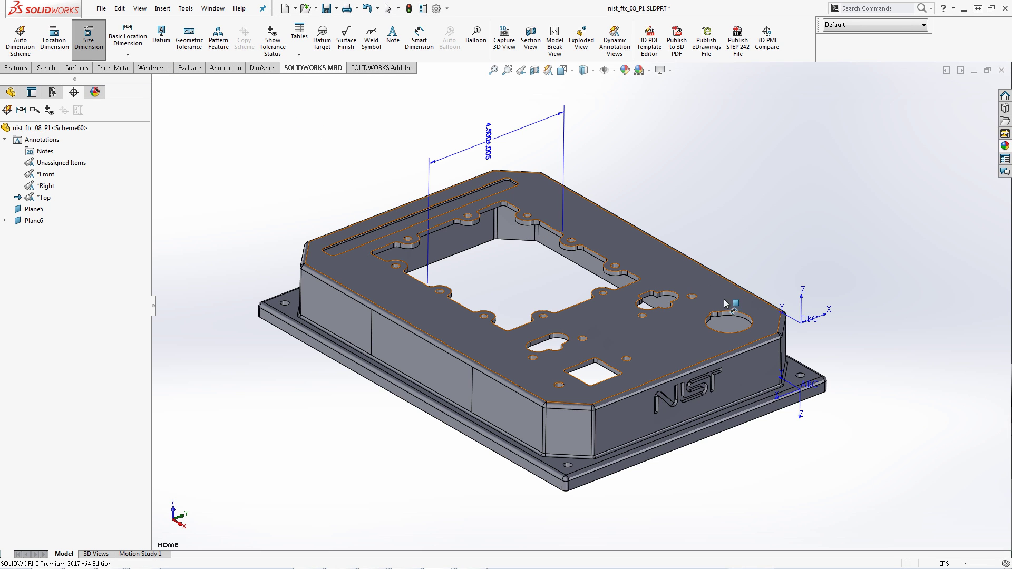
left_click(738, 313)
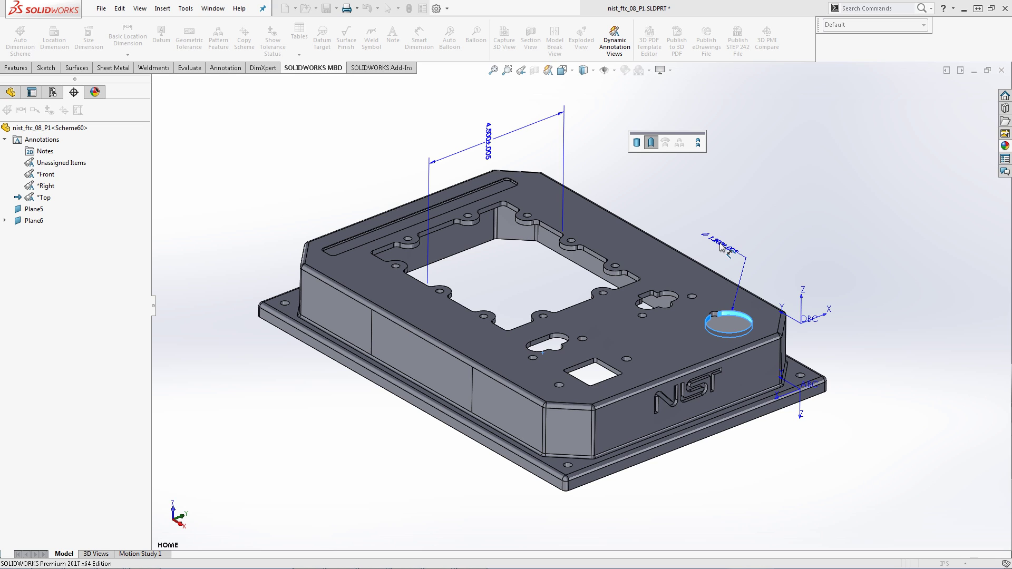
left_click(722, 248)
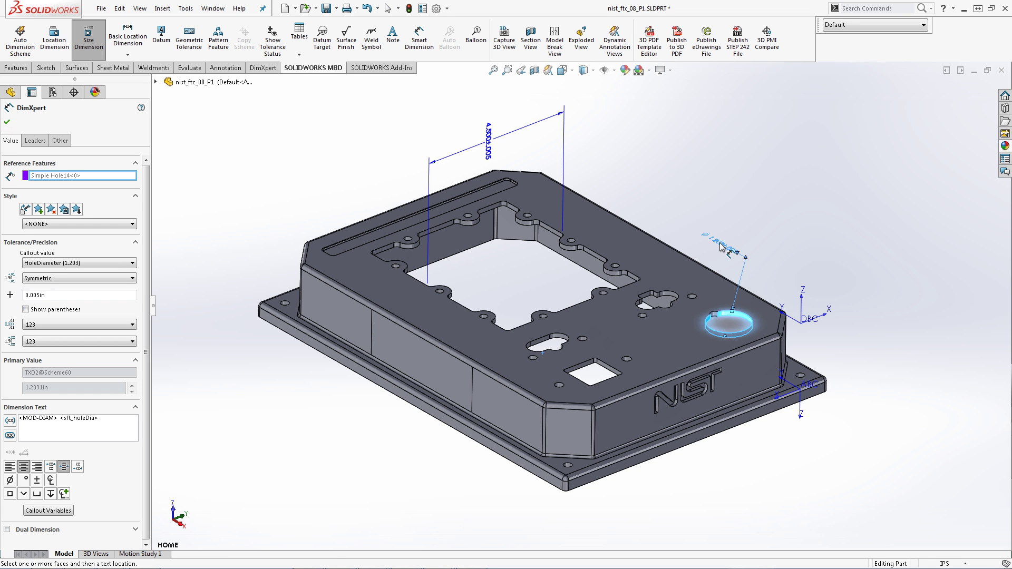
On the sheet metal container, define the square cutout's width from its two opposite walls.
key("ctrl+Tab")
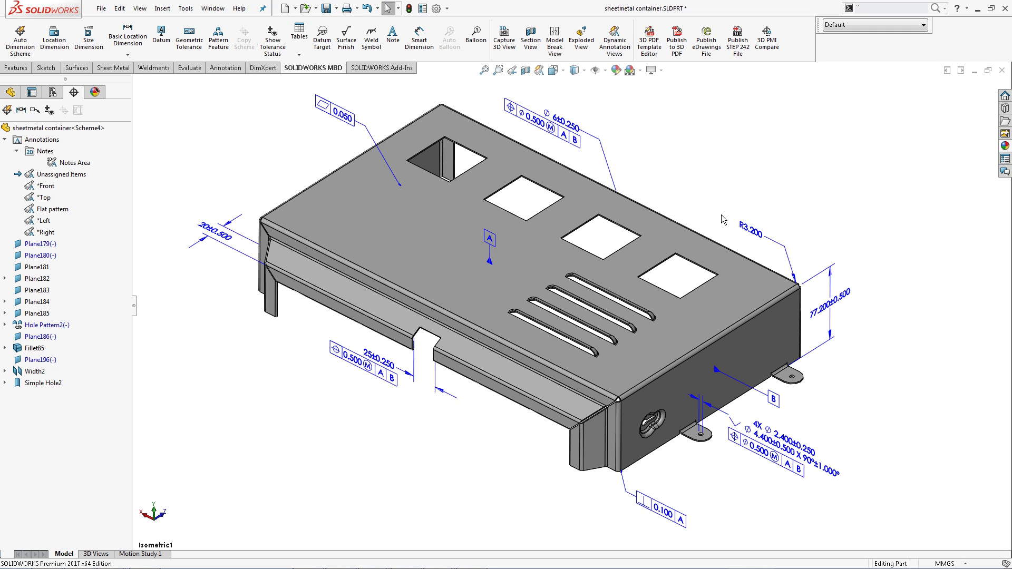
key("s")
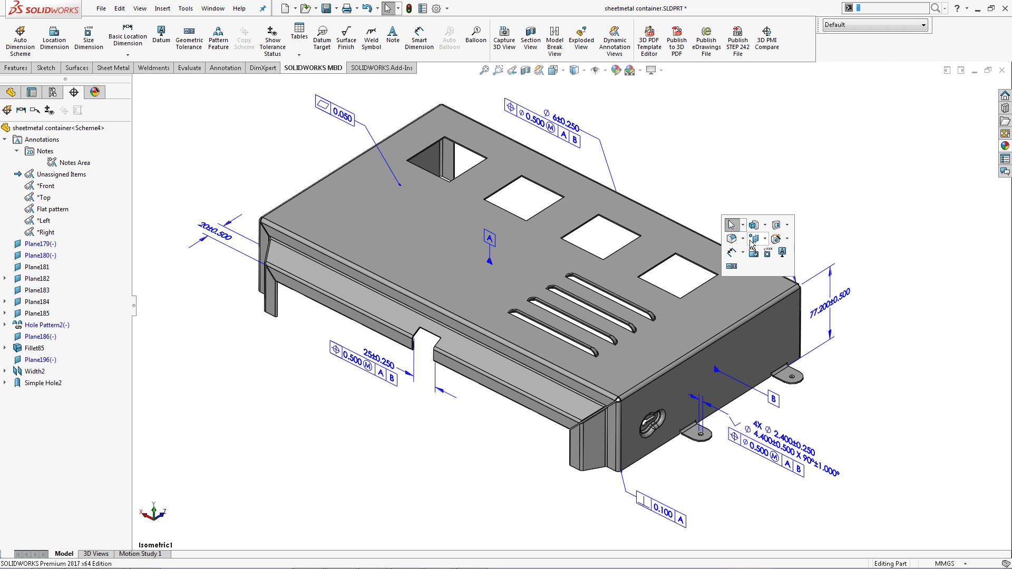
left_click(756, 256)
scroll(664, 271, "down", 5)
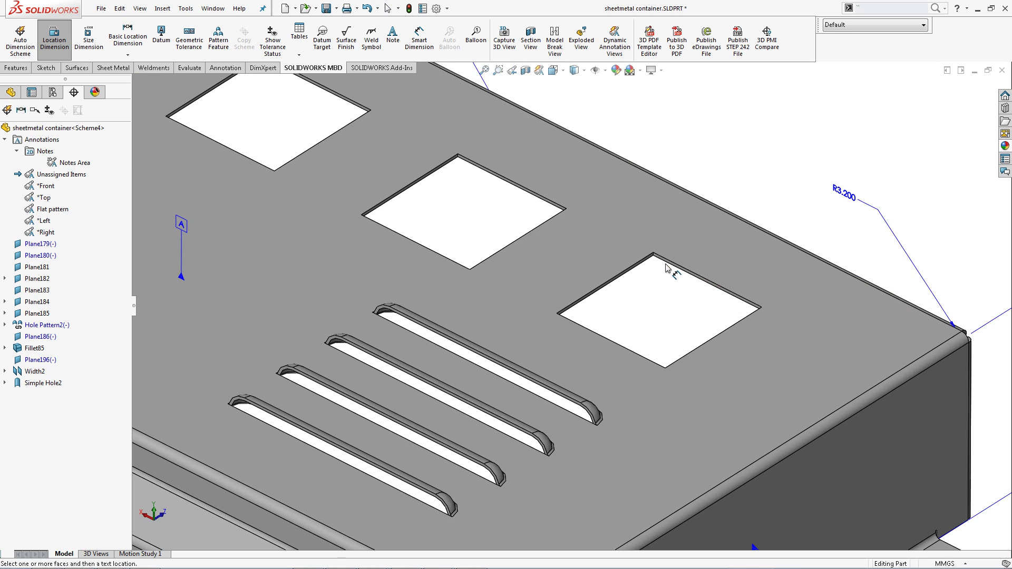
left_click(613, 285)
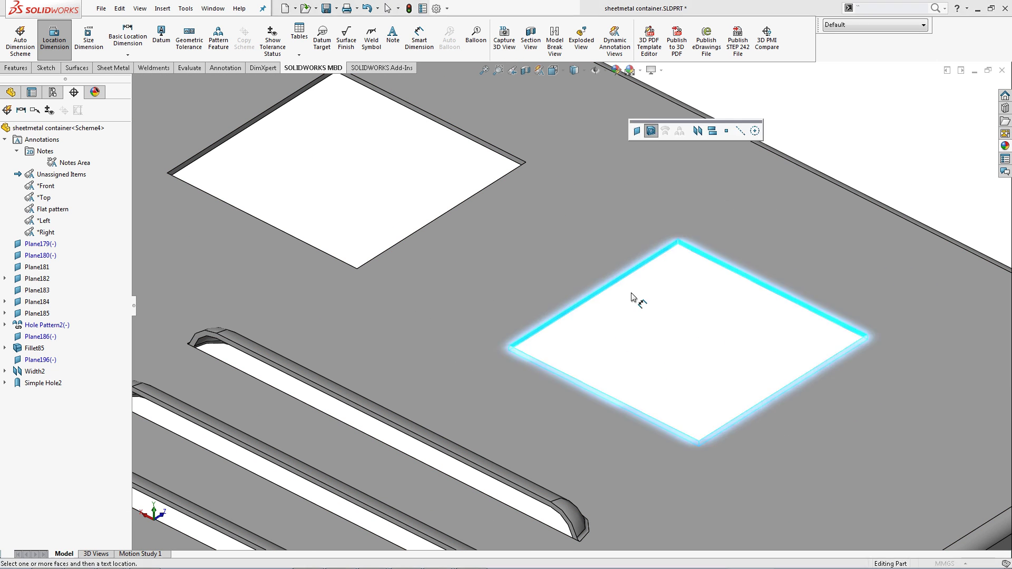
left_click(697, 131)
scroll(701, 316, "up", 5)
mouse_move(692, 325)
middle_mouse_down()
mouse_move(686, 319)
mouse_move(704, 334)
middle_mouse_up()
scroll(704, 334, "up", 3)
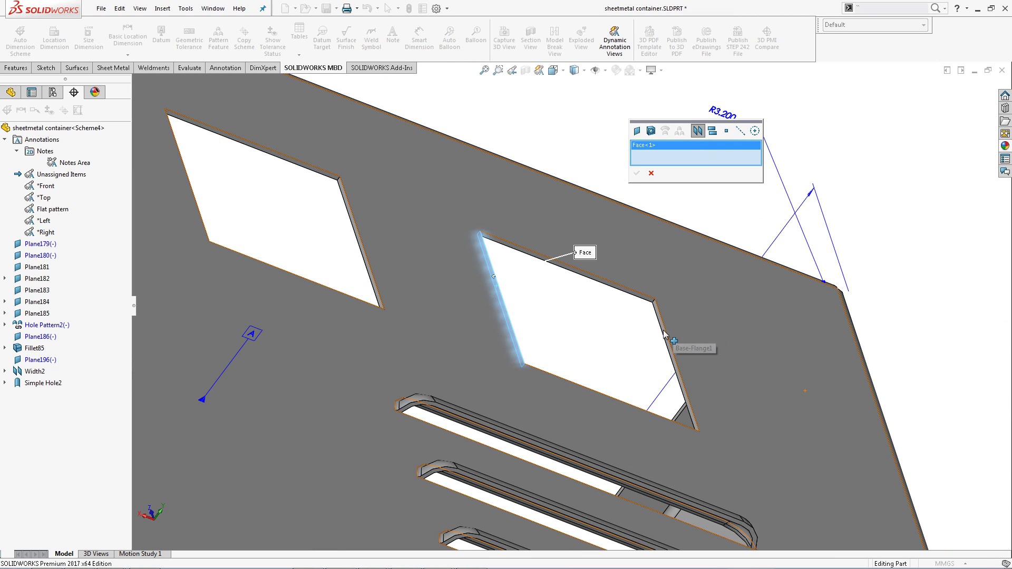
left_click(661, 327)
scroll(662, 328, "up", 3)
mouse_move(579, 306)
middle_mouse_down()
mouse_move(560, 283)
mouse_move(574, 295)
middle_mouse_up()
left_click(636, 173)
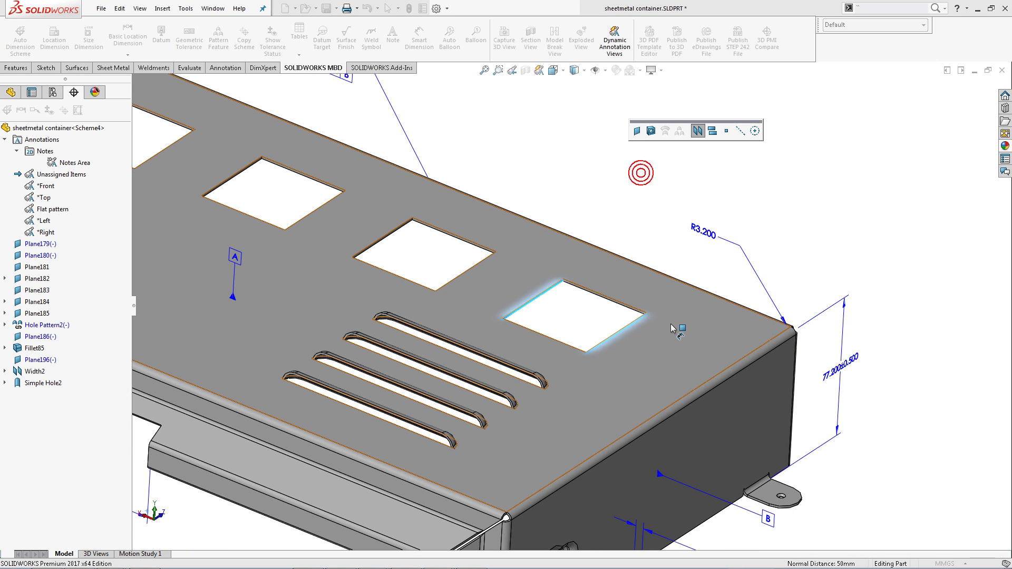
Locate the cutout from the side face at 89.200±0.500 in the Top view, then restore Isometric1.
left_click(724, 418)
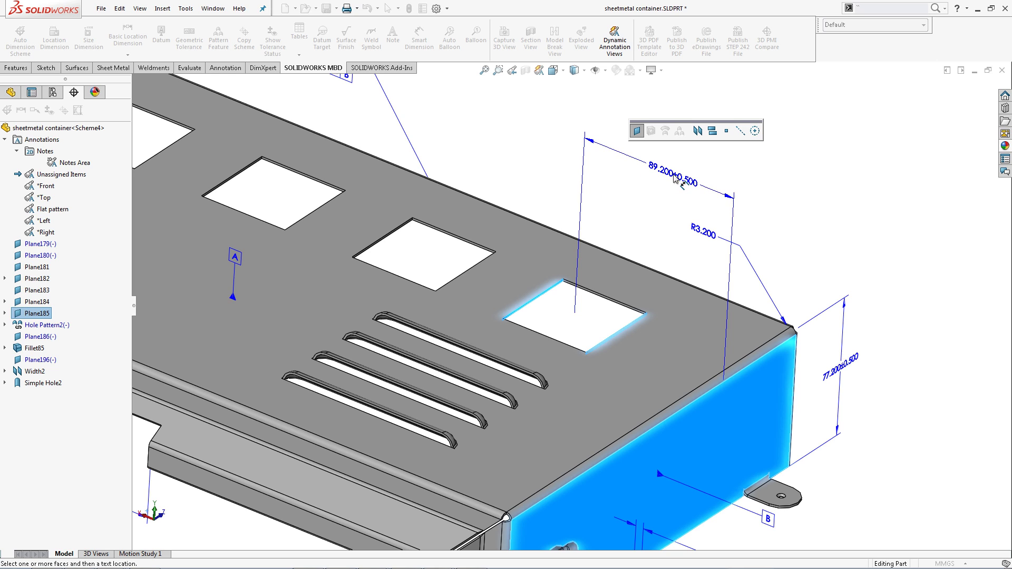
left_click(678, 184)
left_click(701, 202)
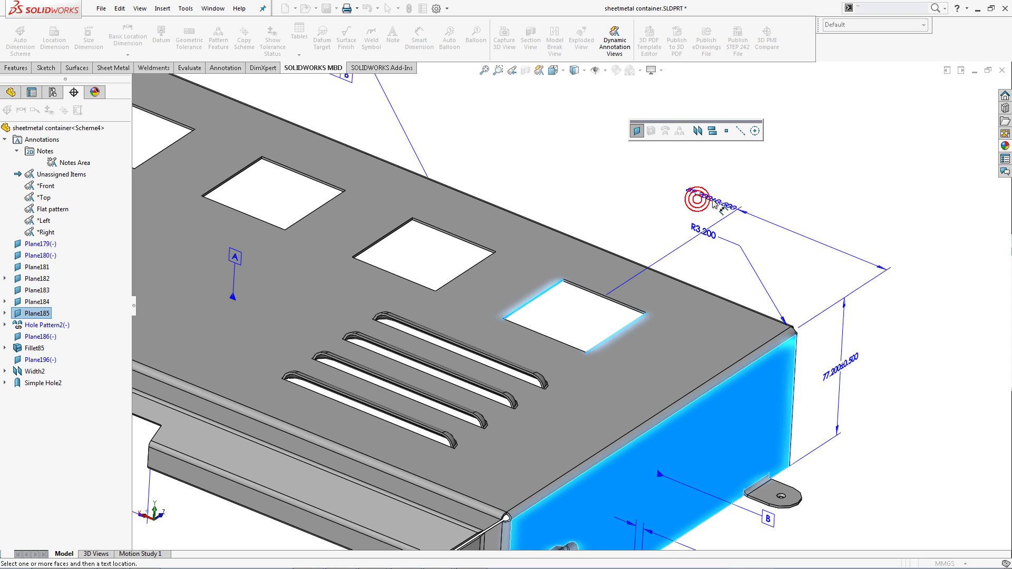
left_click(800, 238)
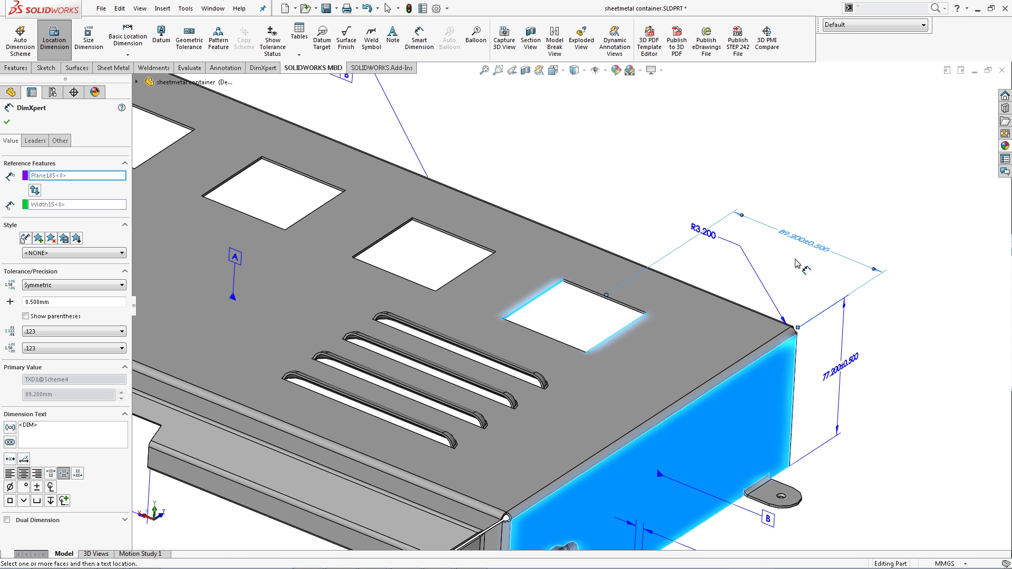
right_click(796, 263)
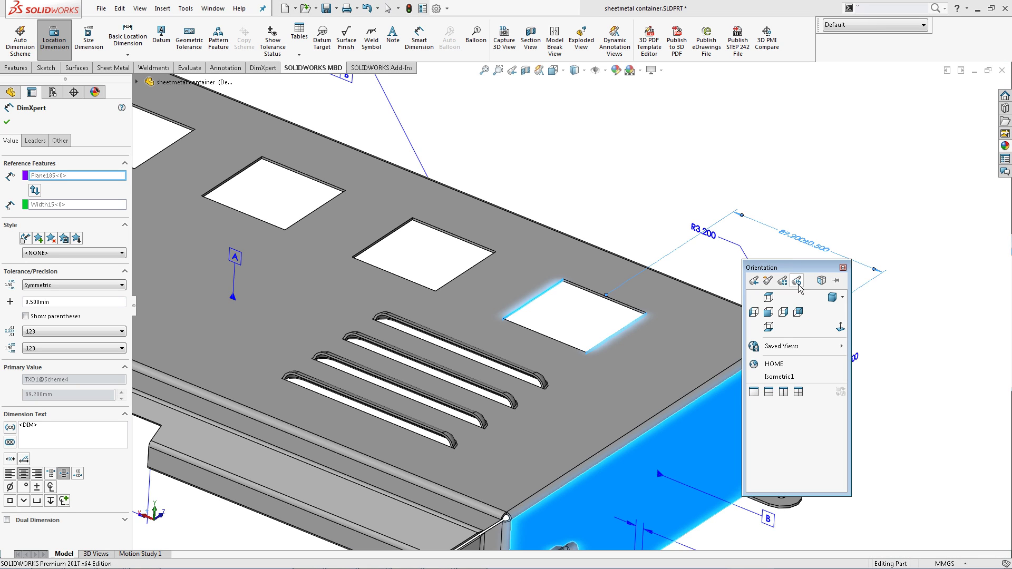
left_click(788, 377)
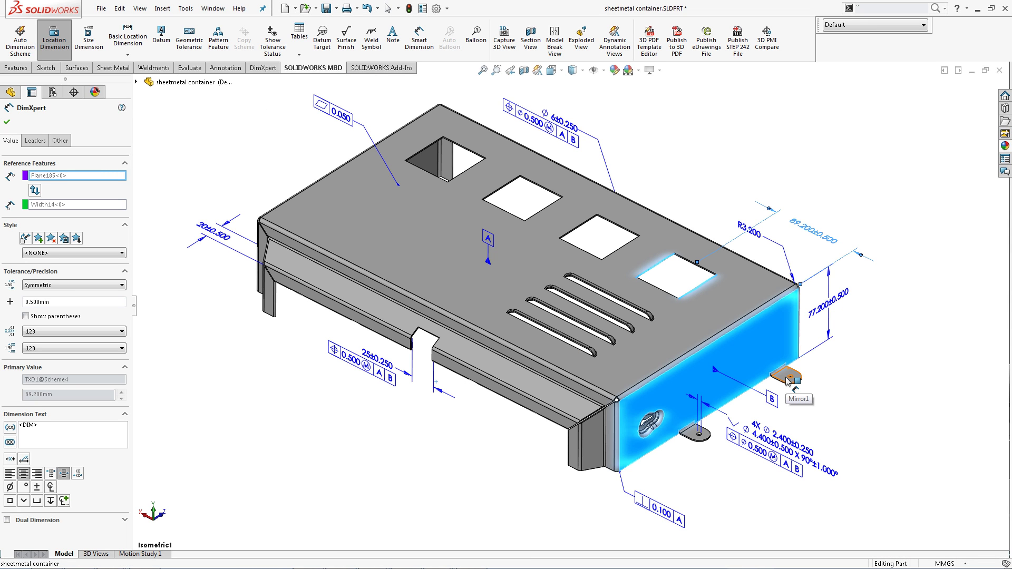
On CLAMP LATCH, dimension both aligned pin holes as one compound hole, Ø4.00 ±0.25 mm.
key("ctrl+Tab")
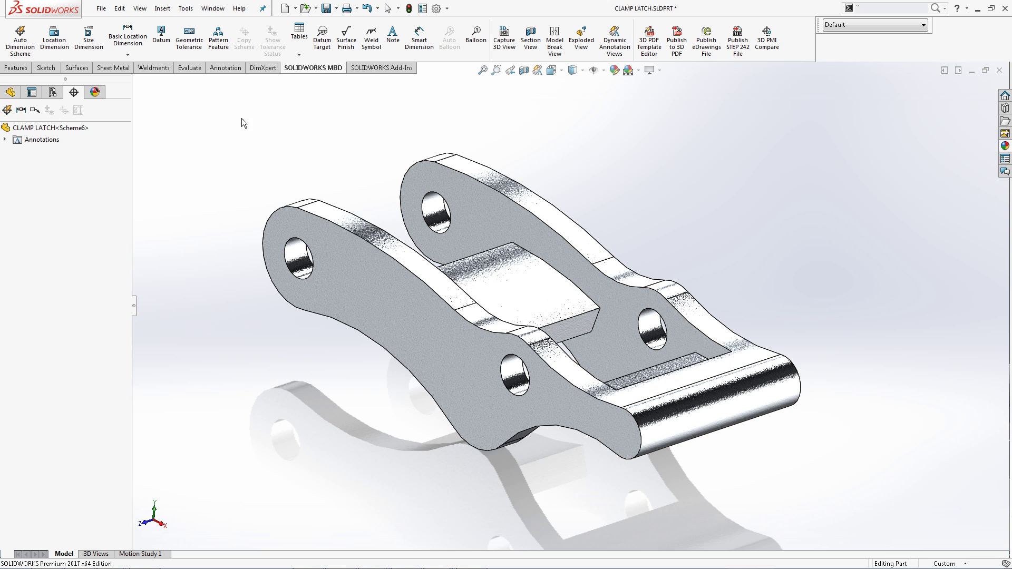
left_click(92, 51)
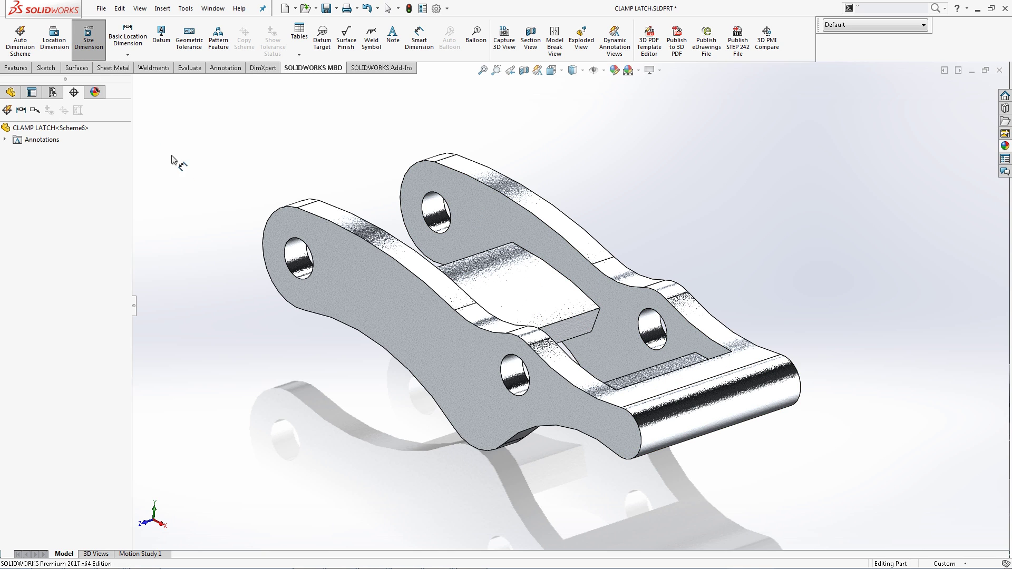
left_click(299, 268)
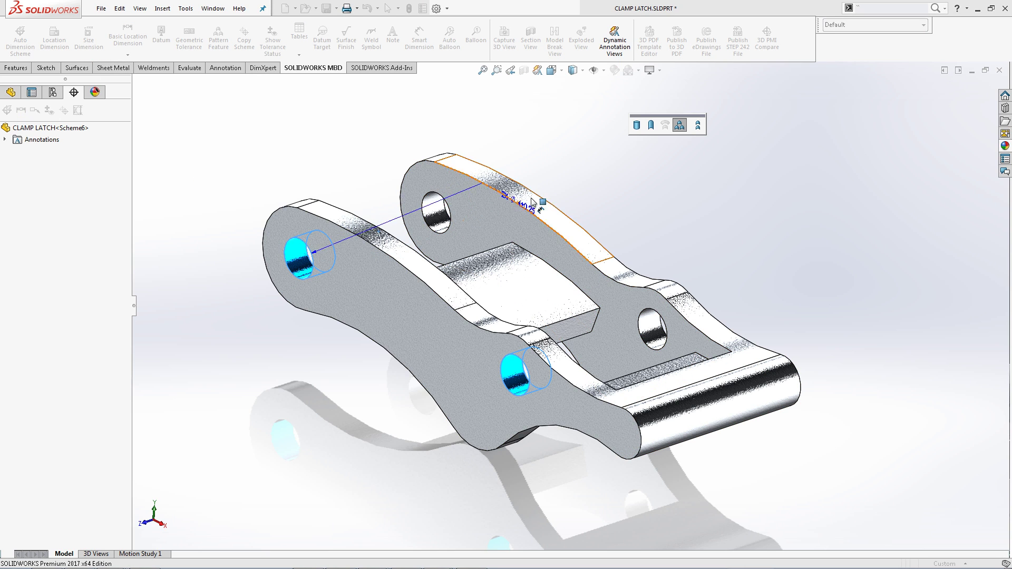
left_click(700, 128)
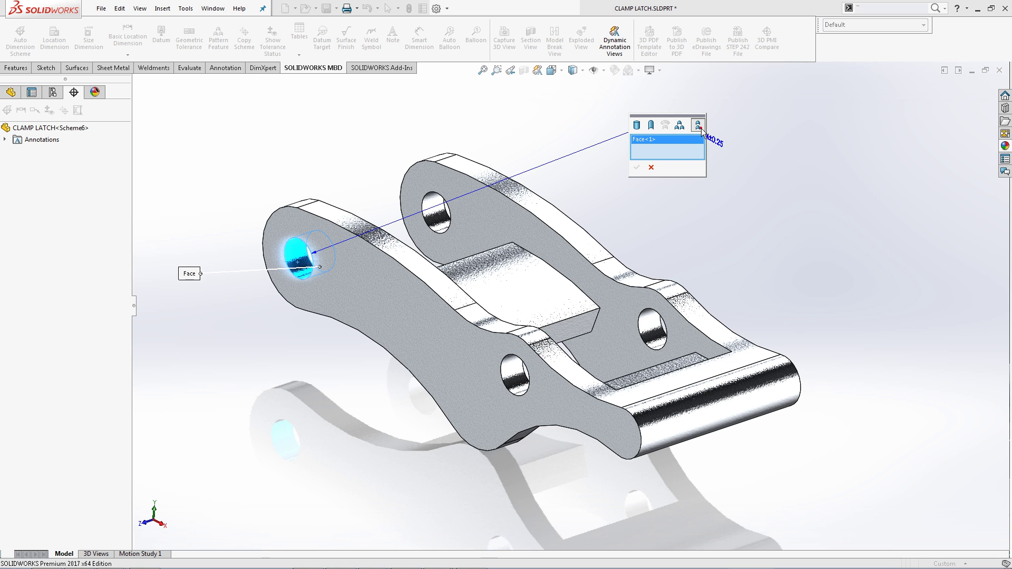
left_click(435, 213)
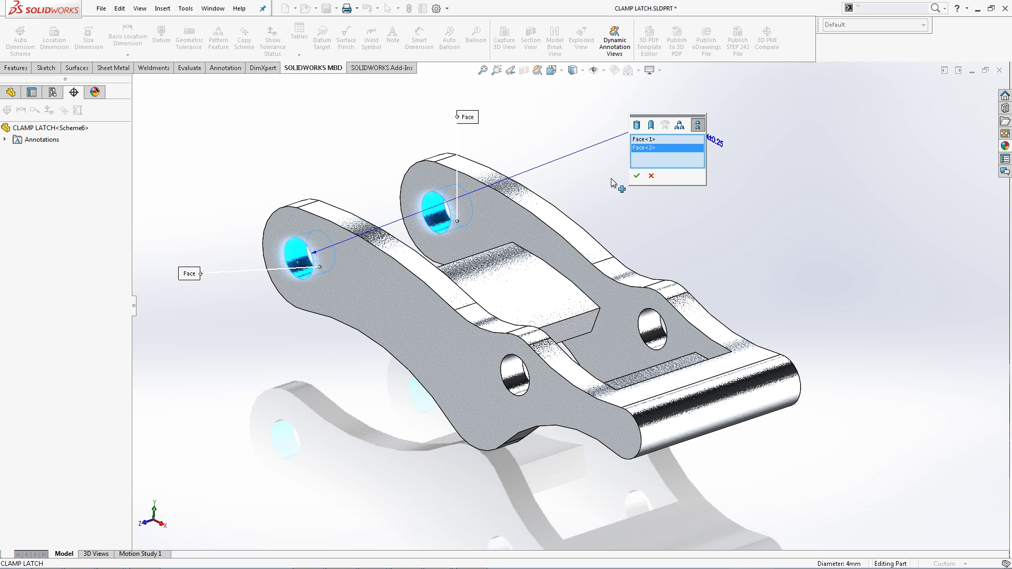
left_click(636, 167)
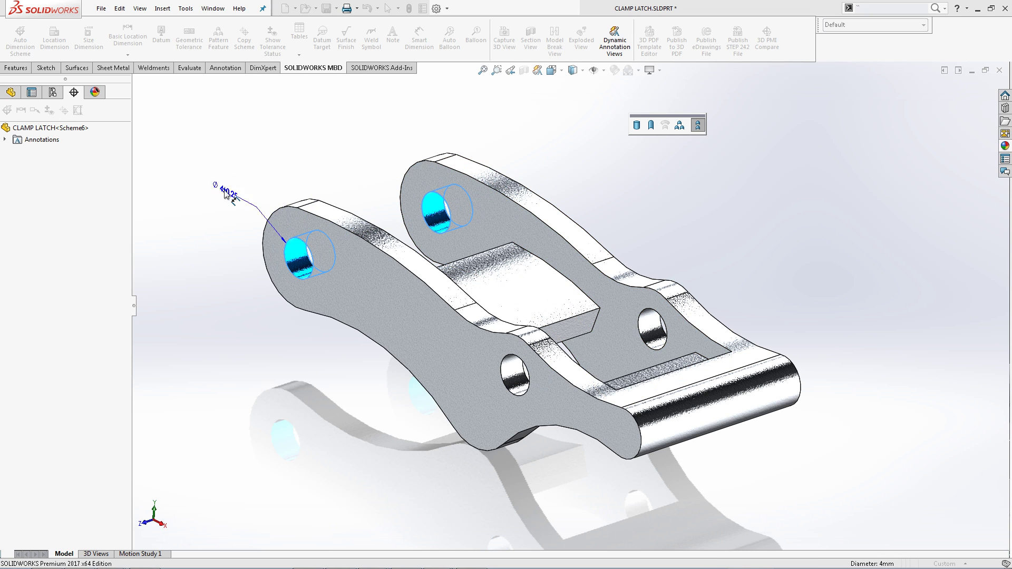
left_click(228, 194)
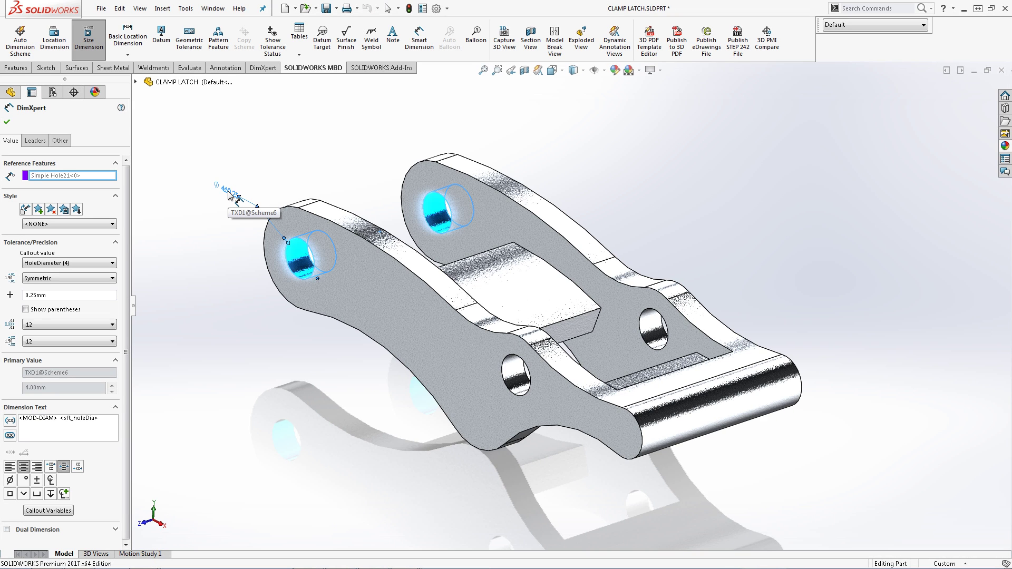
On nist_ftc_08_P1, start a location dimension at the intersection of the left side and top faces.
key("ctrl+Tab")
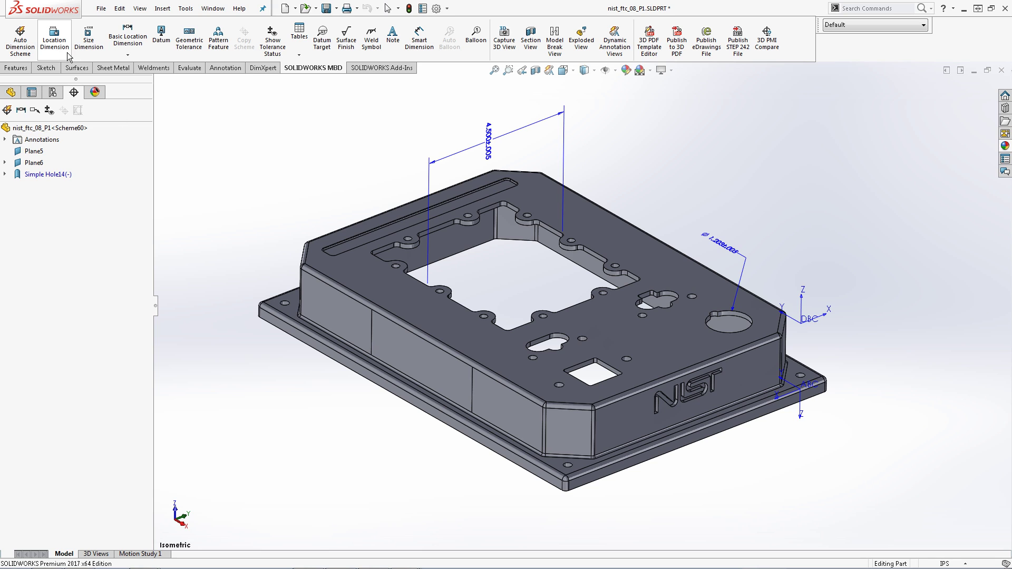
left_click(55, 42)
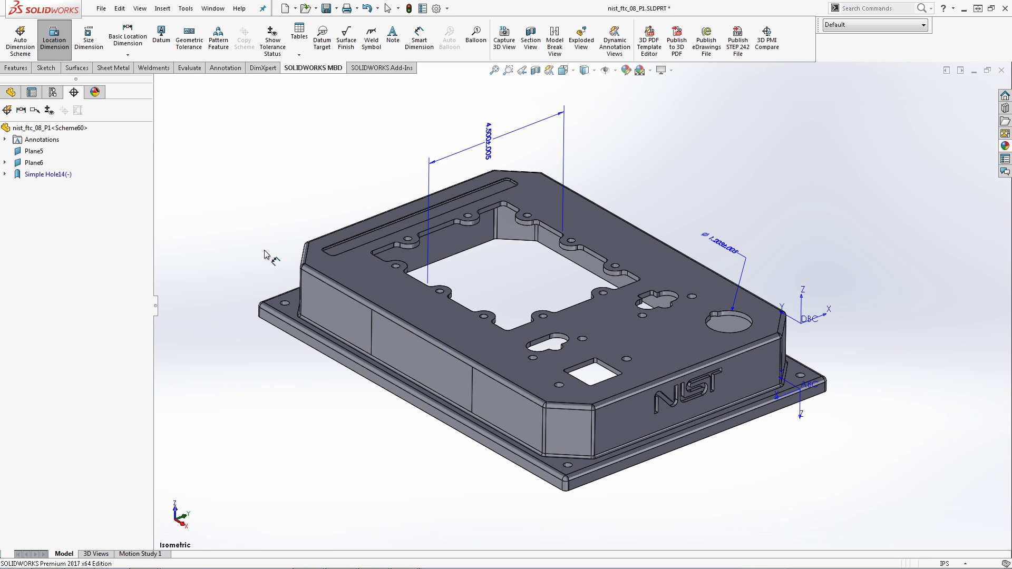
left_click(332, 294)
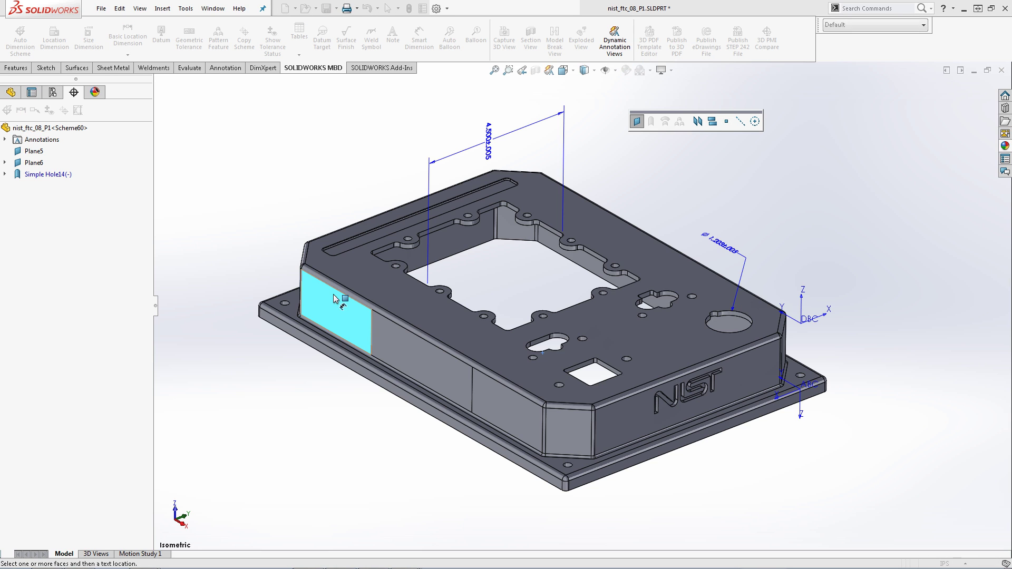
left_click(739, 121)
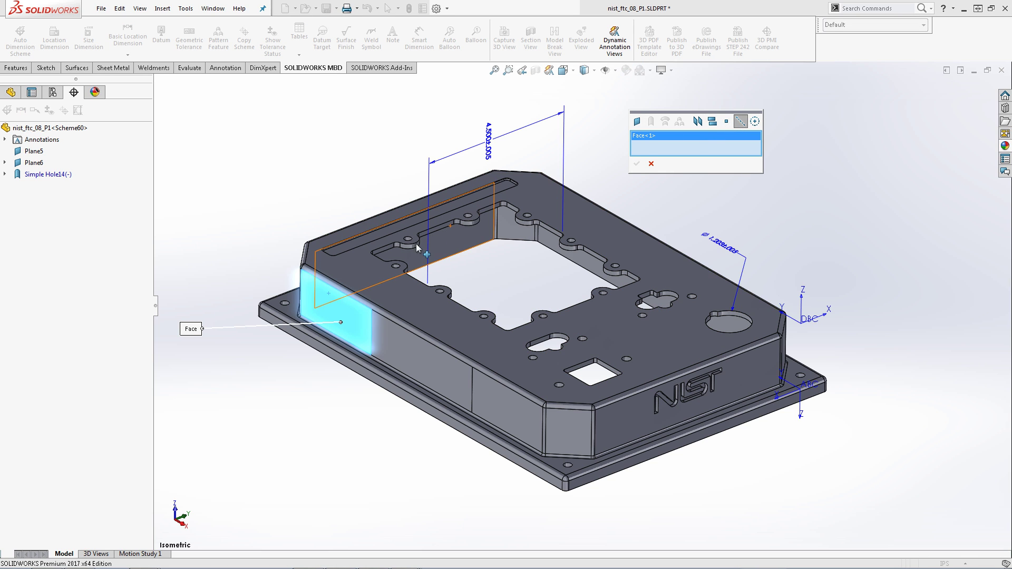
left_click(368, 280)
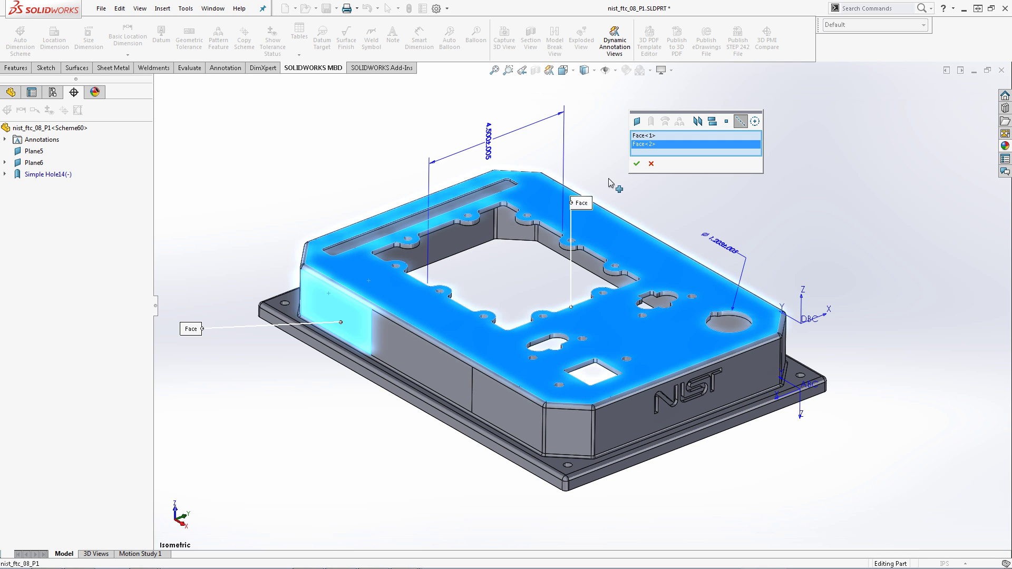
Define the second reference edge where the plate's far side face meets the top face.
left_click(638, 165)
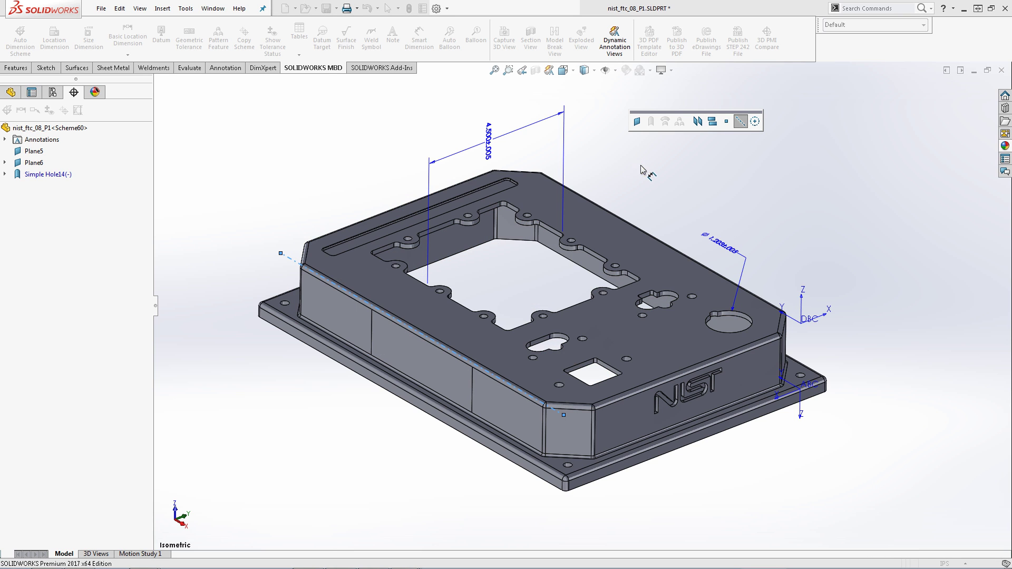
middle_click_drag(644, 255, 730, 256)
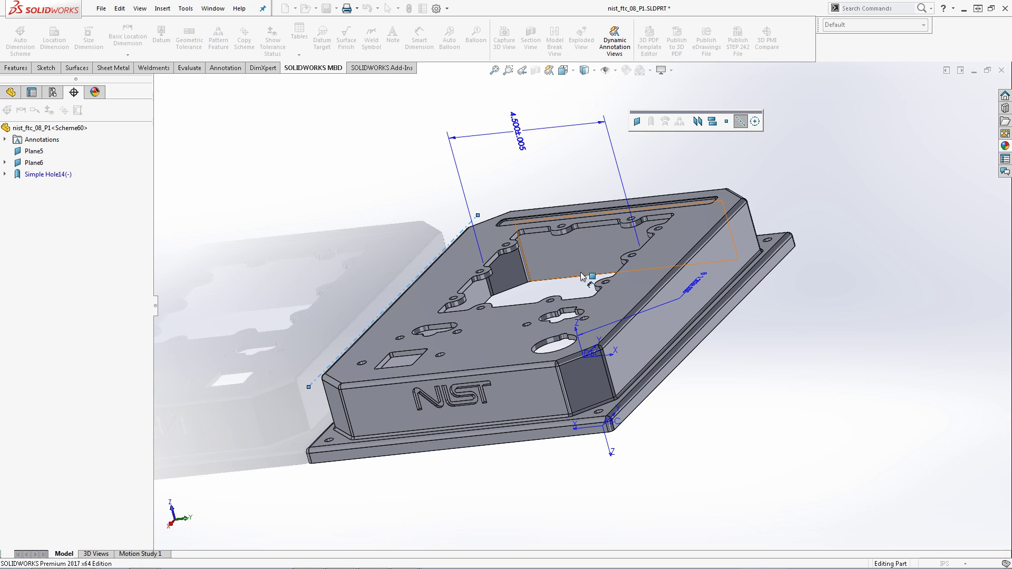
left_click(729, 250)
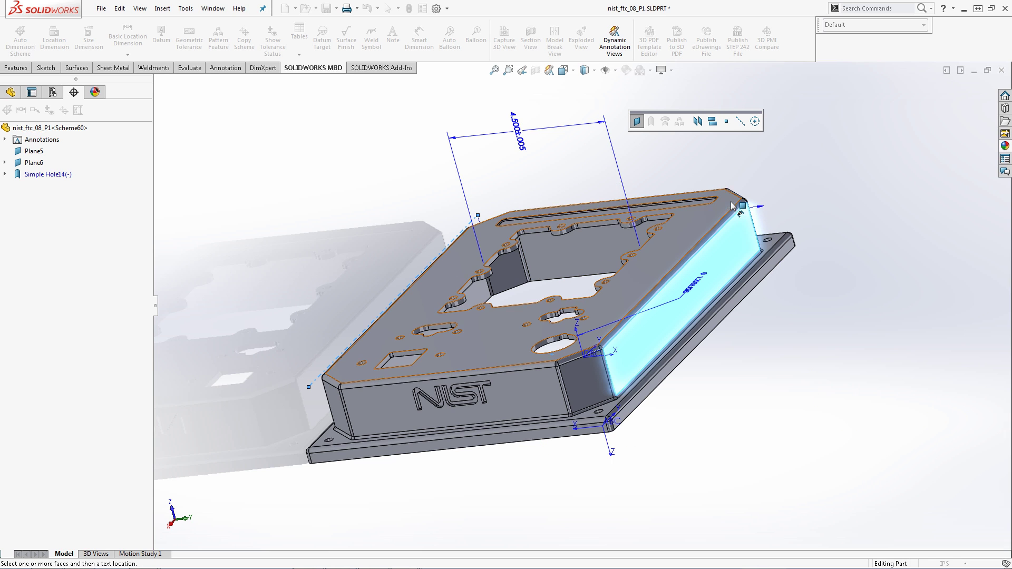
left_click(739, 121)
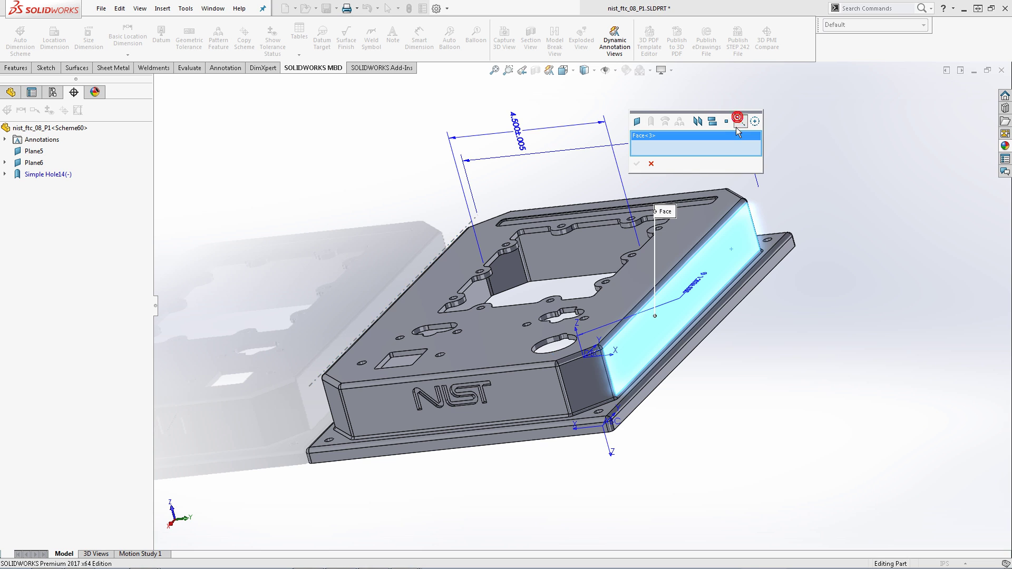
left_click(695, 239)
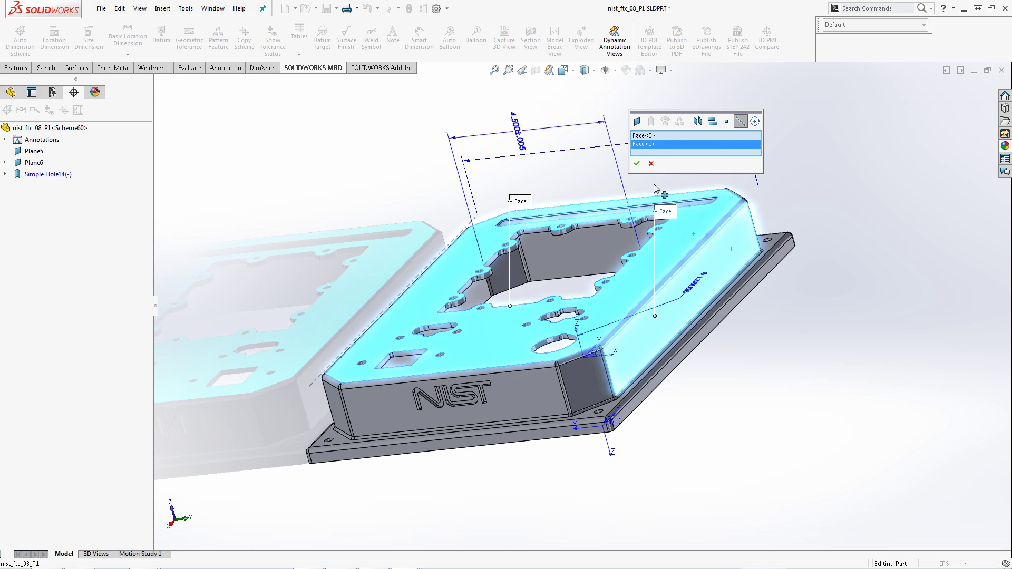
left_click(637, 163)
Place the 8.868 ±0.005 in width dimension in the *Front view, return to isometric, and list open parts.
middle_click_drag(580, 240, 474, 192)
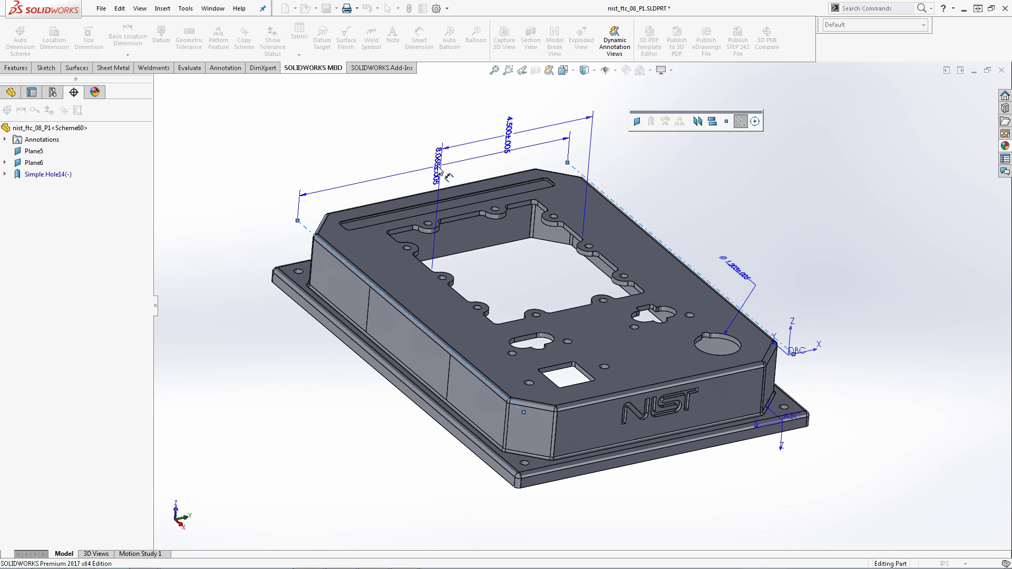
left_click(465, 190)
left_click(466, 203)
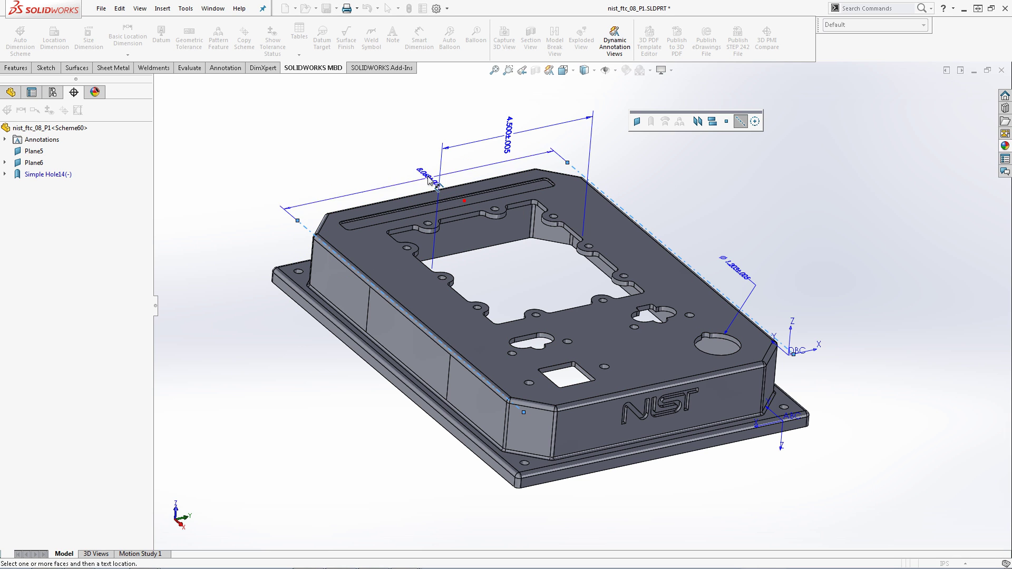
left_click(417, 159)
key("space")
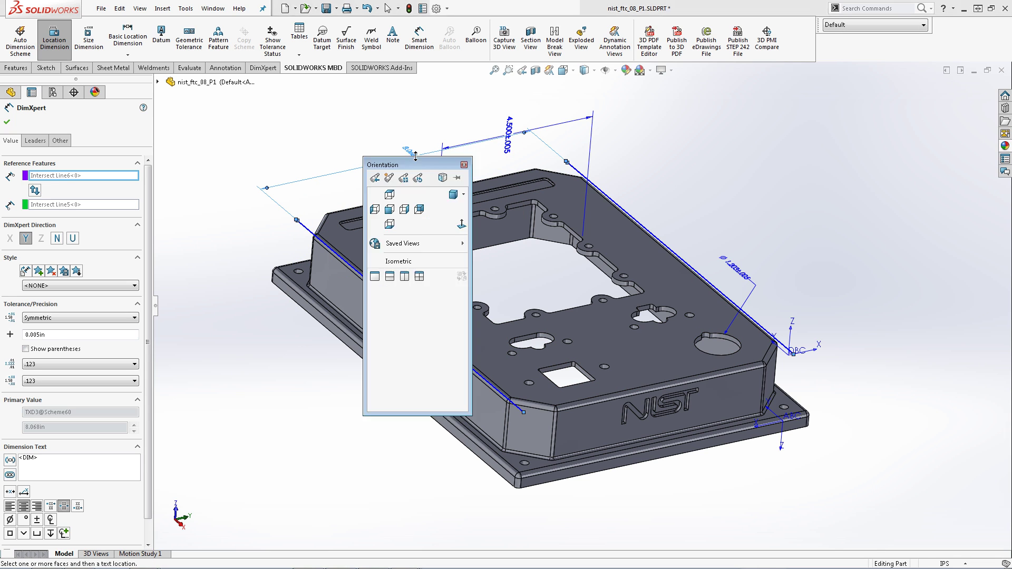
left_click(397, 262)
key("ctrl+Tab")
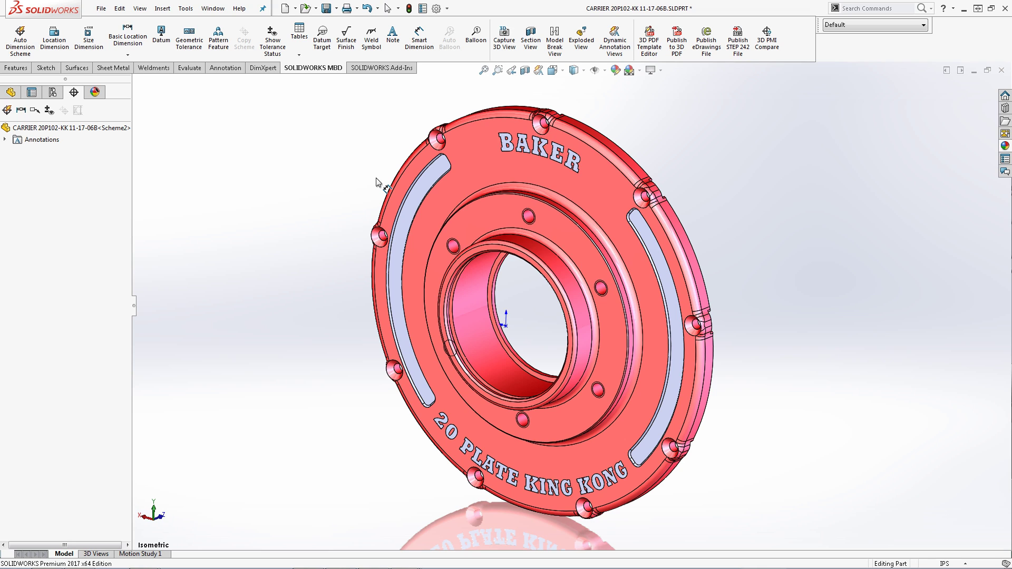
Add a 6x 5/16-18 UNC-1B callout to the CirPattern1 threaded holes, placed beside the pattern.
left_click(88, 42)
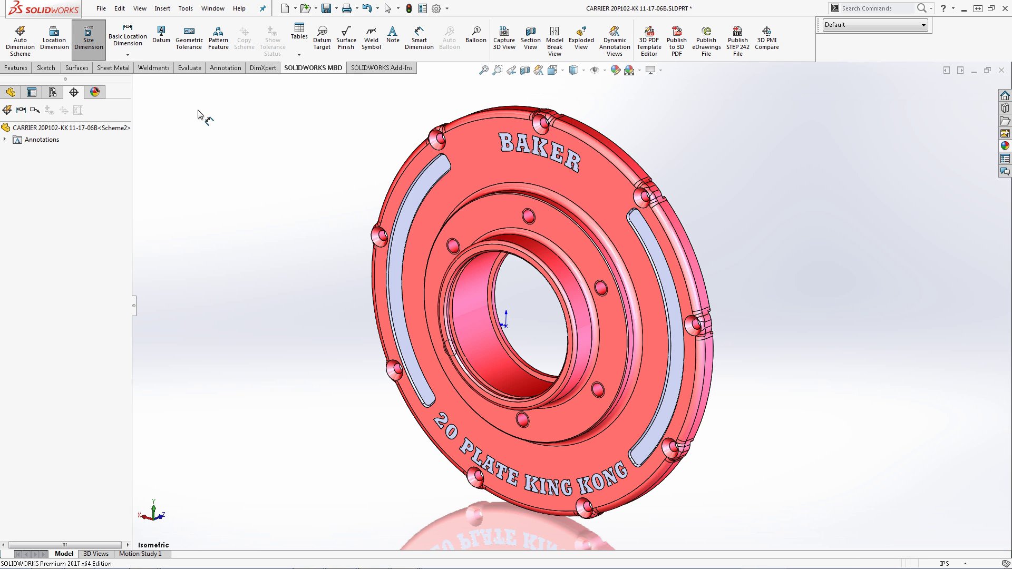
left_click(600, 288)
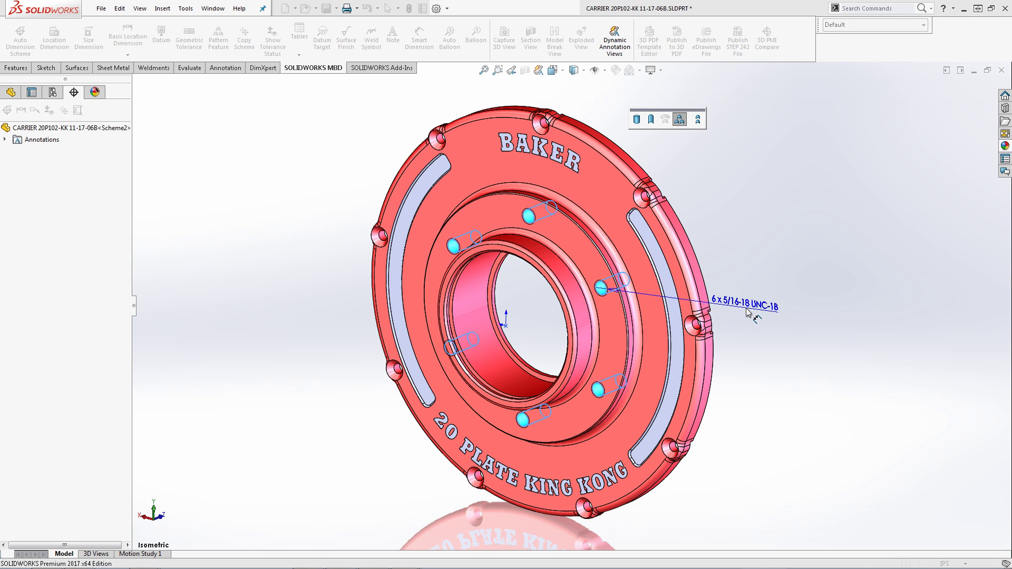
left_click(767, 315)
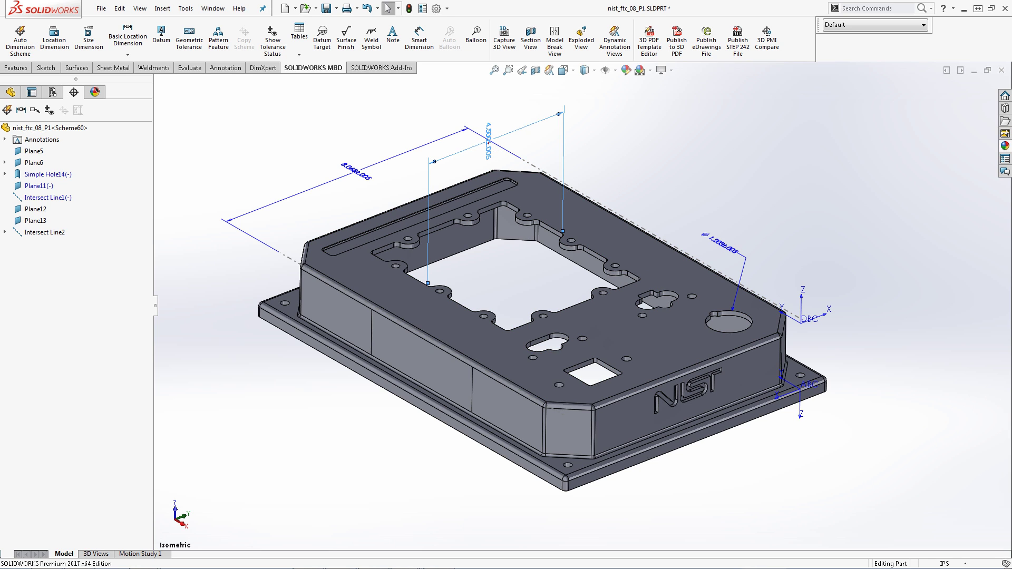
Make the 4.500 dimension bilateral with .12 value and tolerance precision and text '<DIM> WIDTH'.
left_click(485, 140)
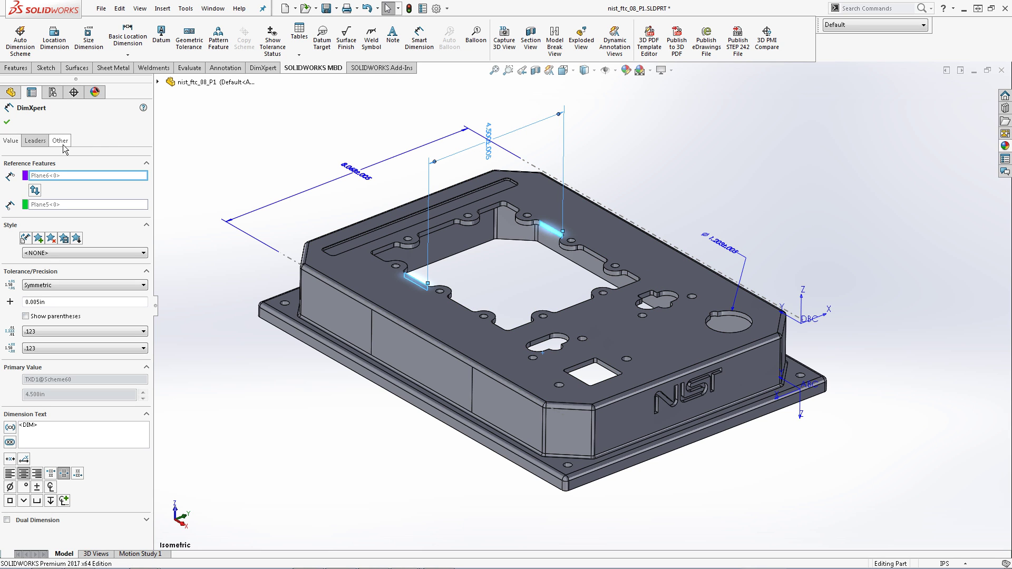
left_click(54, 285)
left_click(35, 302)
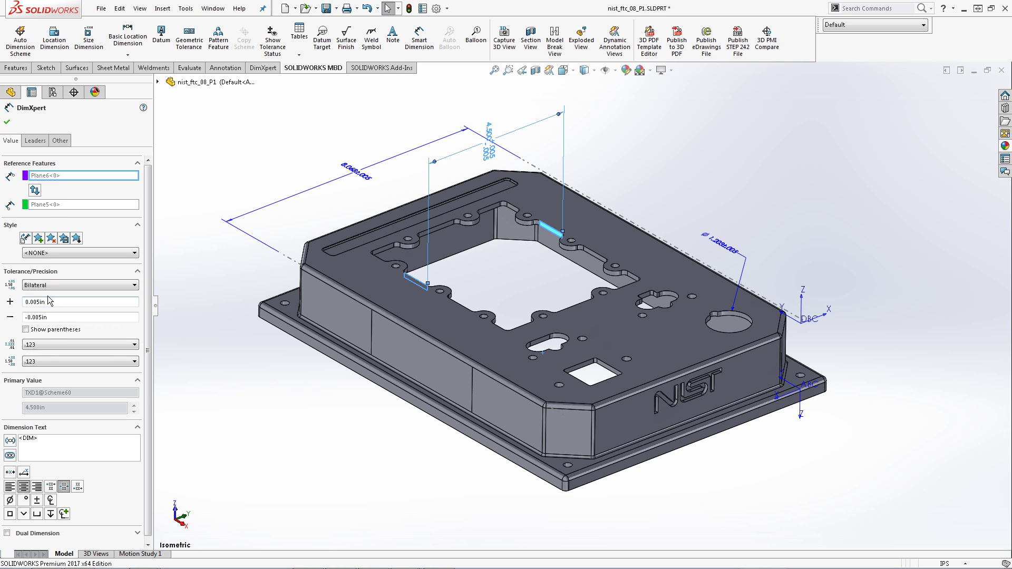
left_click(55, 344)
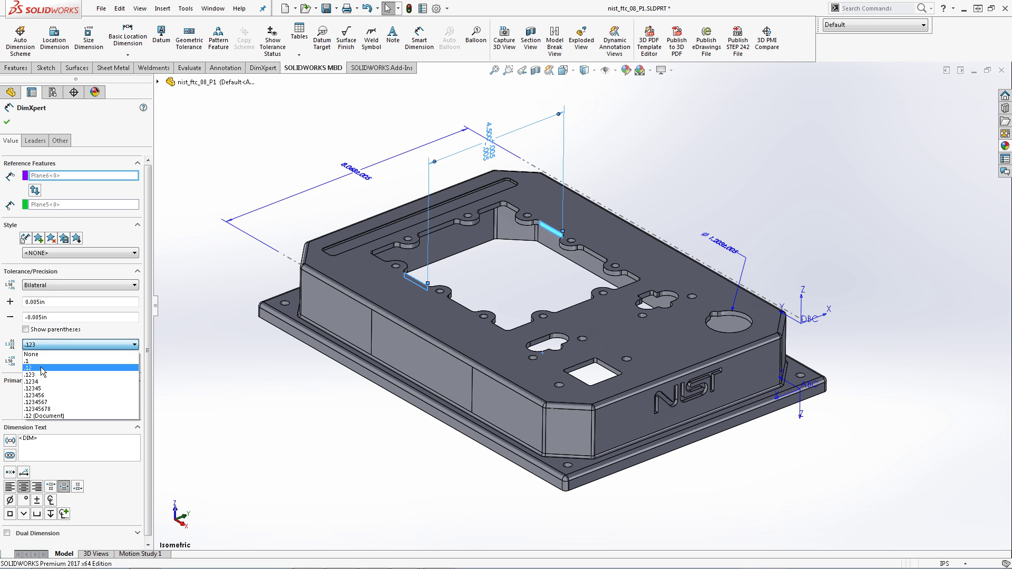
left_click(43, 361)
left_click(42, 361)
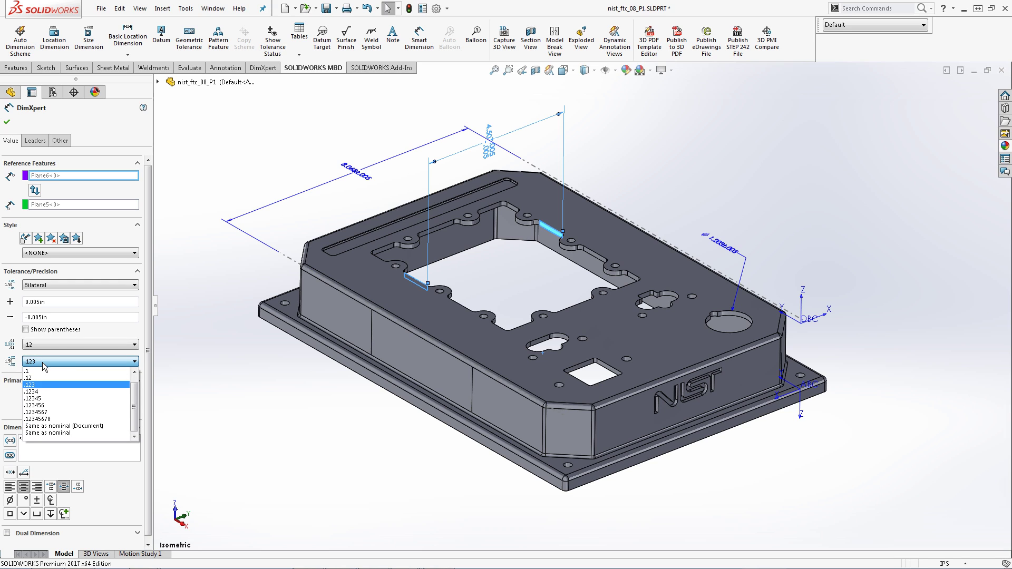
left_click(38, 377)
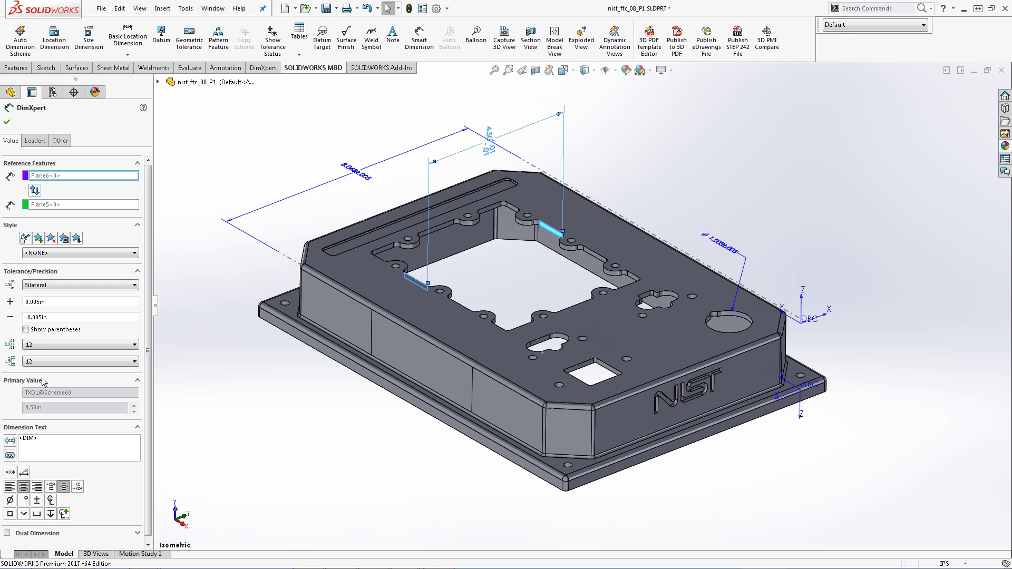
type("WIDTH")
left_click(65, 515)
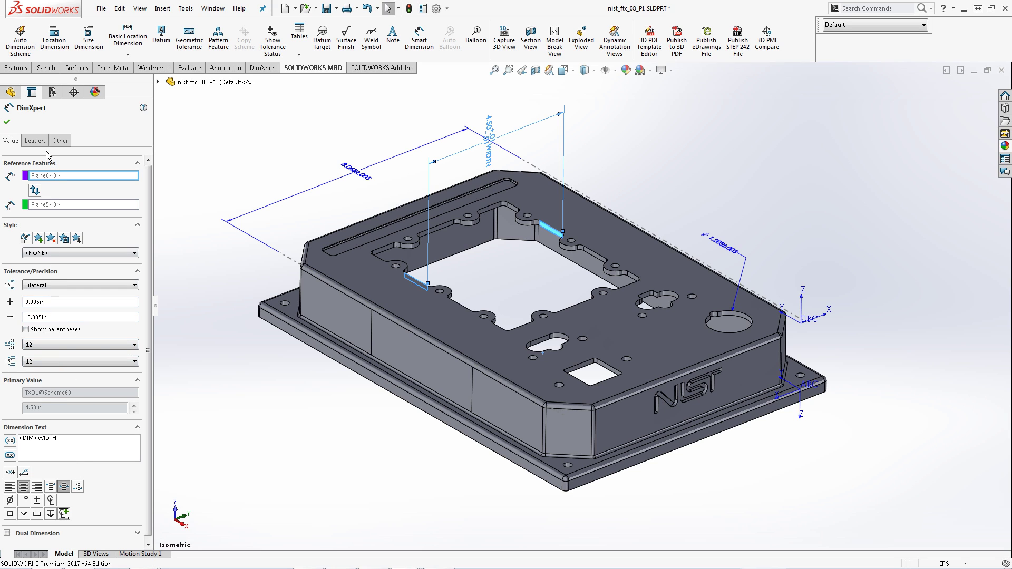
Enable a custom text position so the WIDTH text aligns along the dimension line.
left_click(35, 140)
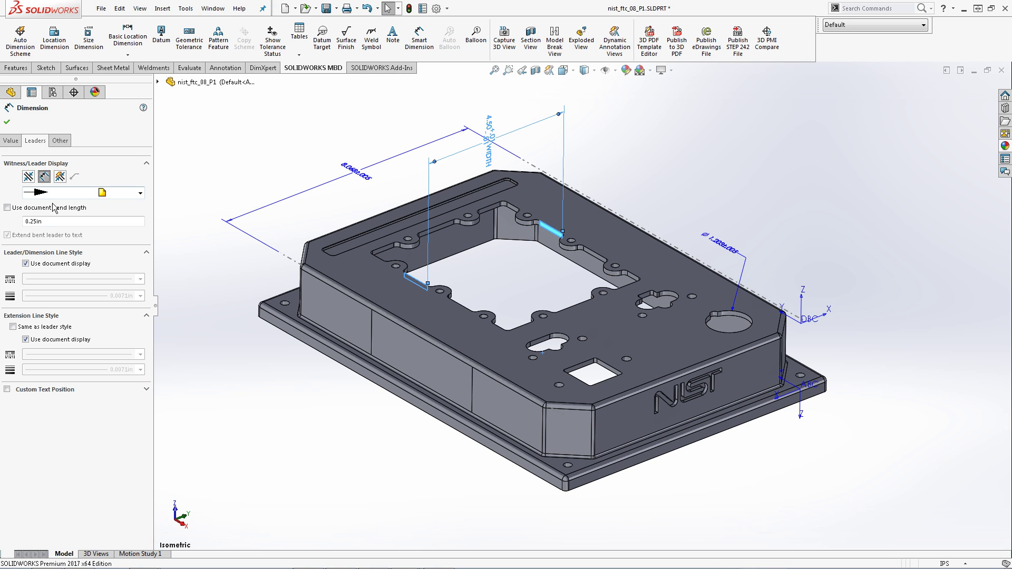
left_click(38, 390)
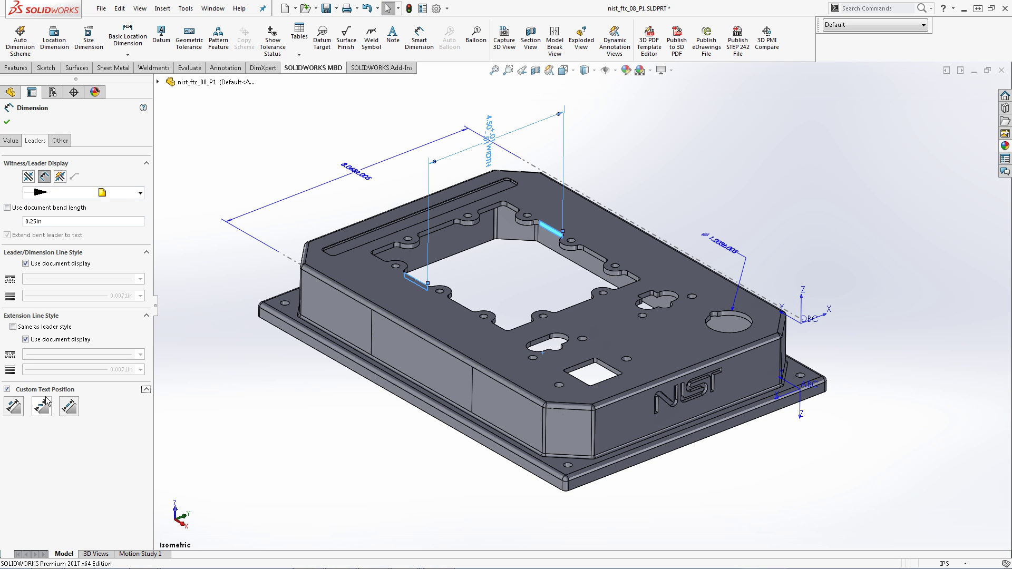
left_click(41, 406)
left_click(15, 406)
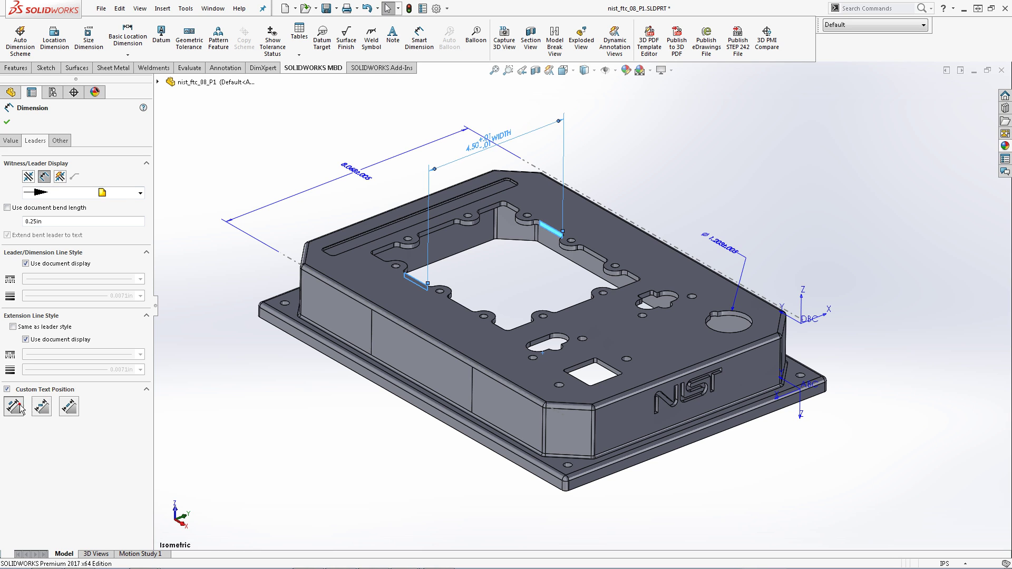
left_click(69, 405)
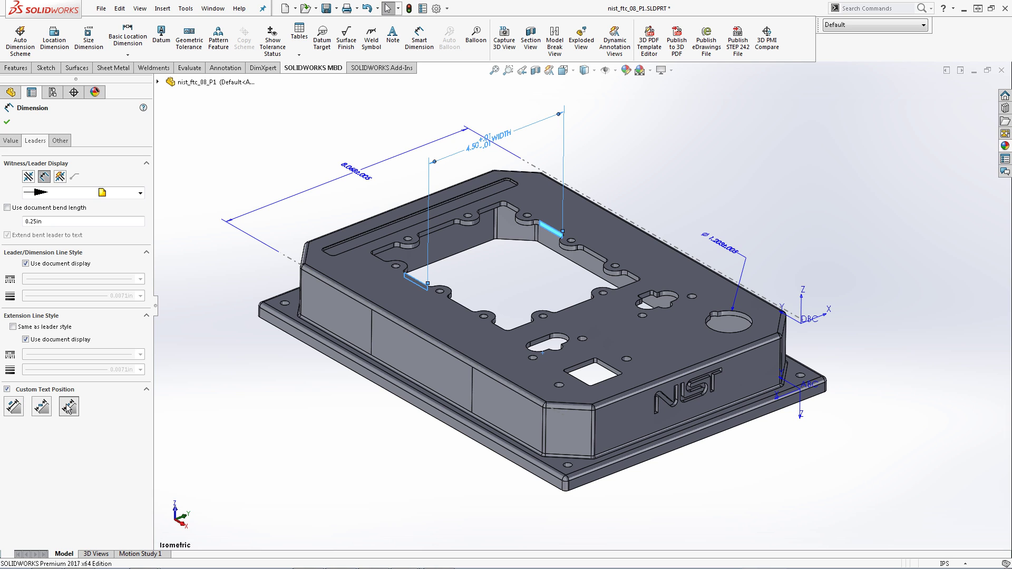
Turn off the document font for the WIDTH dimension and set its height to 18 points.
left_click(53, 144)
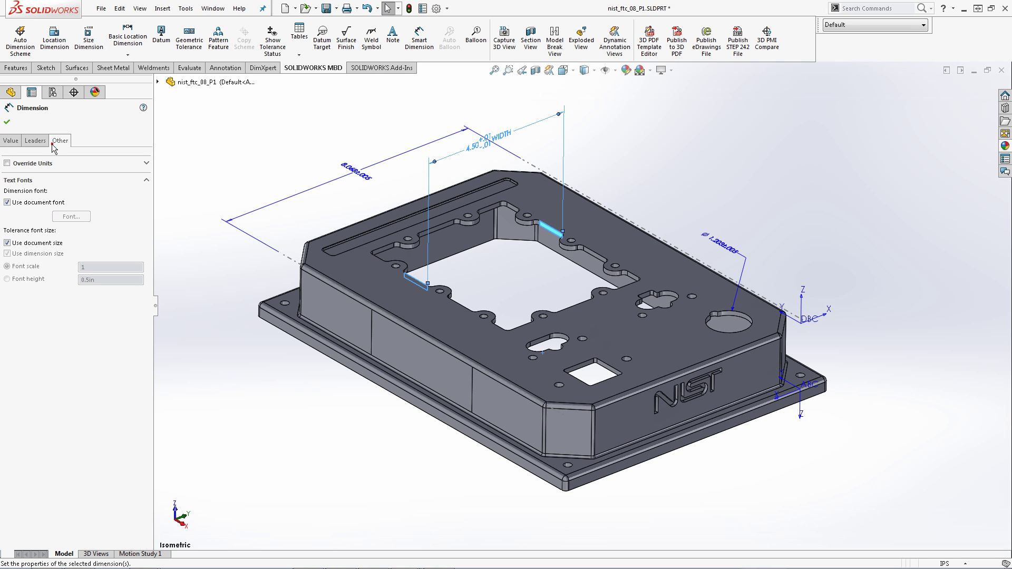
left_click(15, 204)
left_click(69, 216)
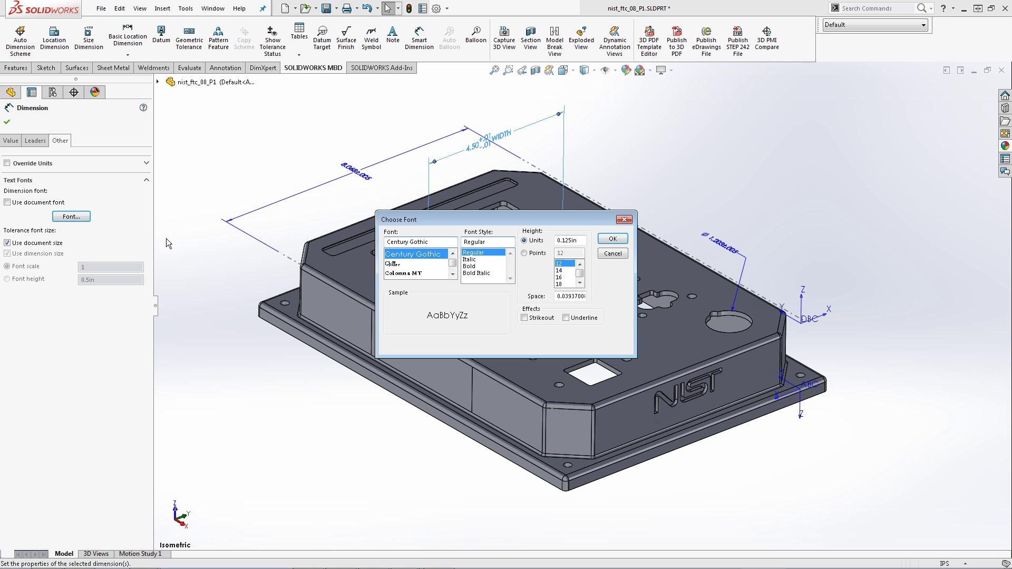
left_click(525, 253)
left_click(561, 285)
left_click(613, 239)
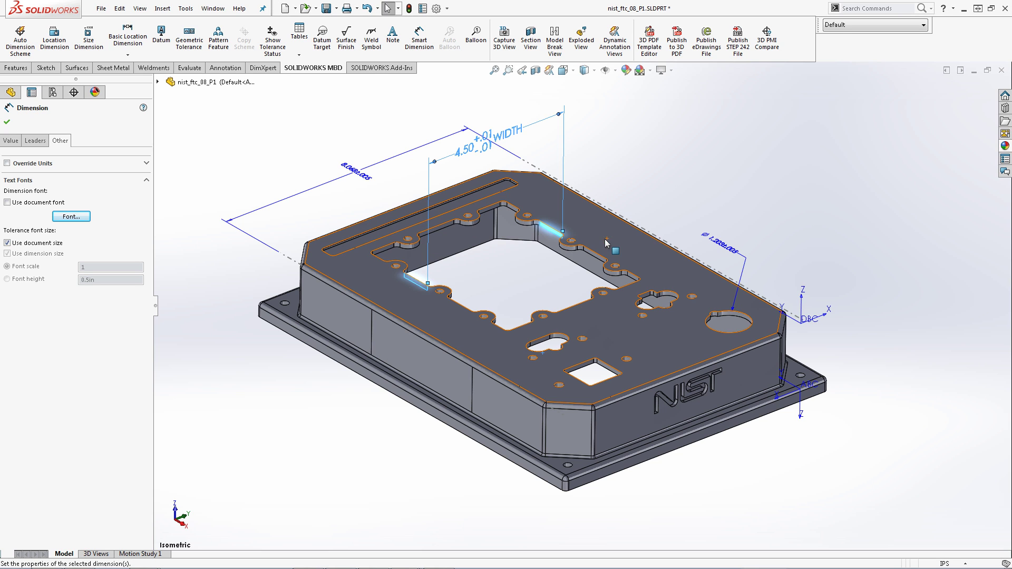
Accept the WIDTH dimension's changes and close its PropertyManager.
left_click(8, 123)
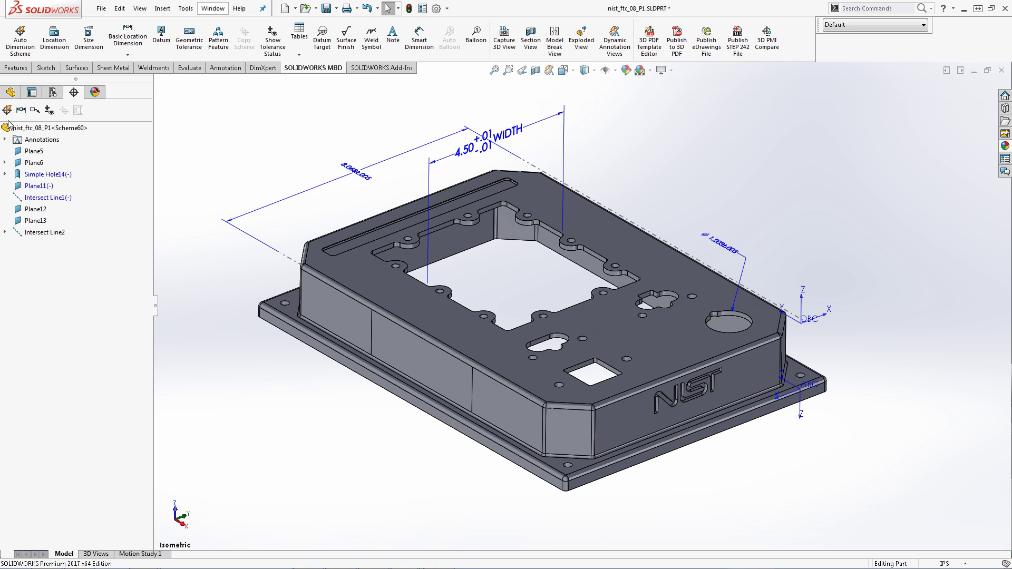
Attach datum A to the top face and datum B to the front face.
left_click(161, 48)
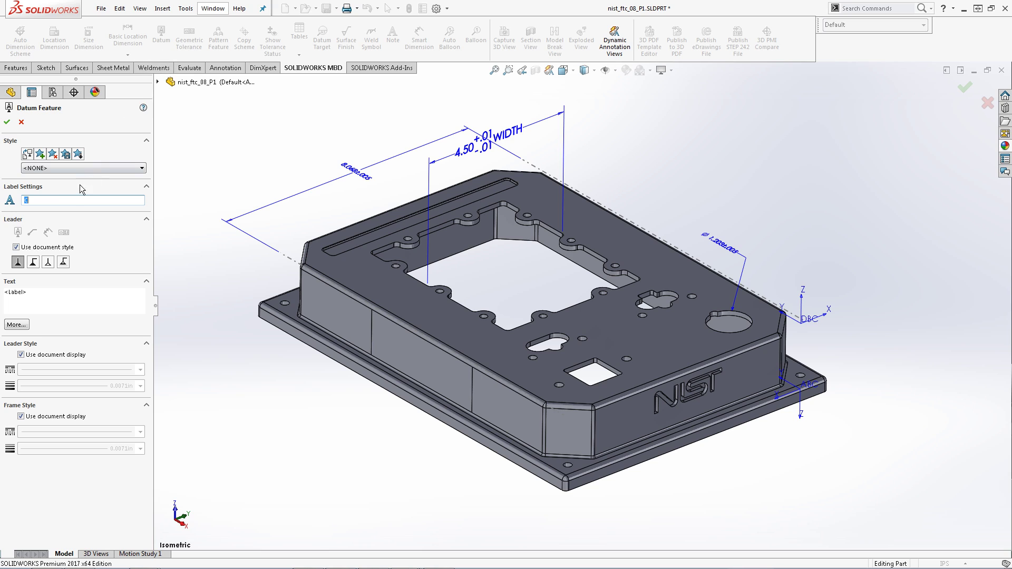
type("A")
left_click(624, 237)
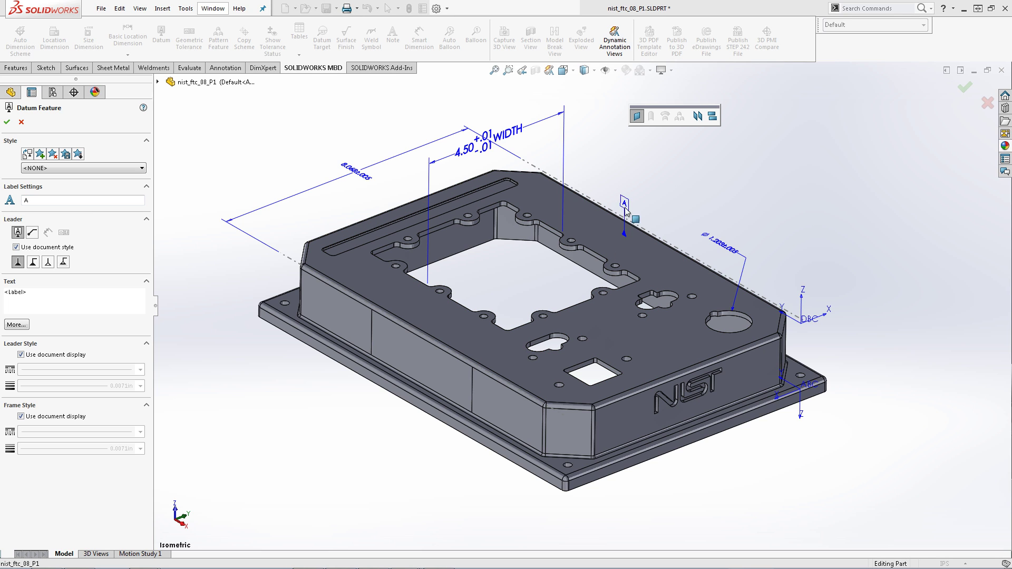
left_click(627, 198)
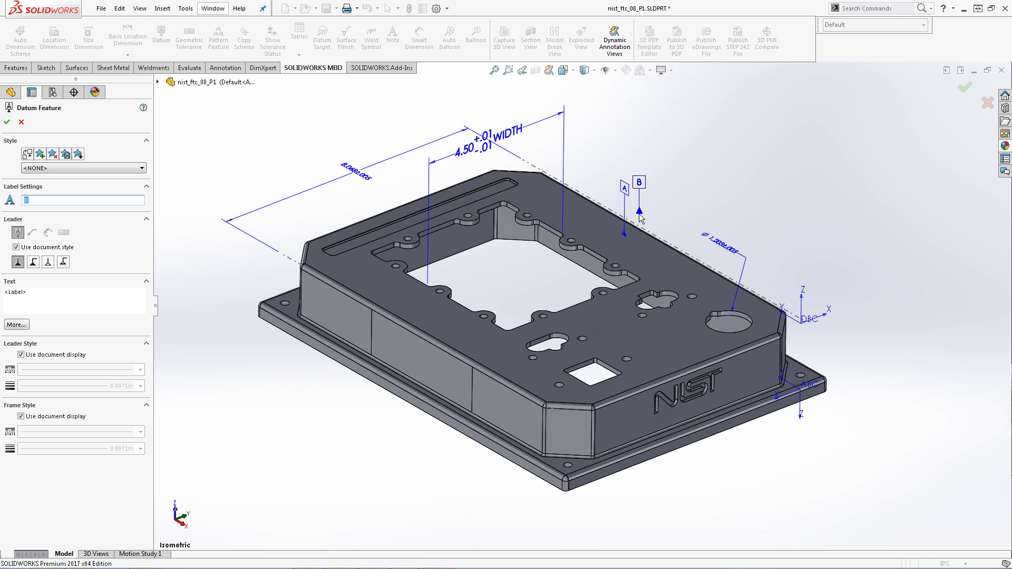
left_click(761, 370)
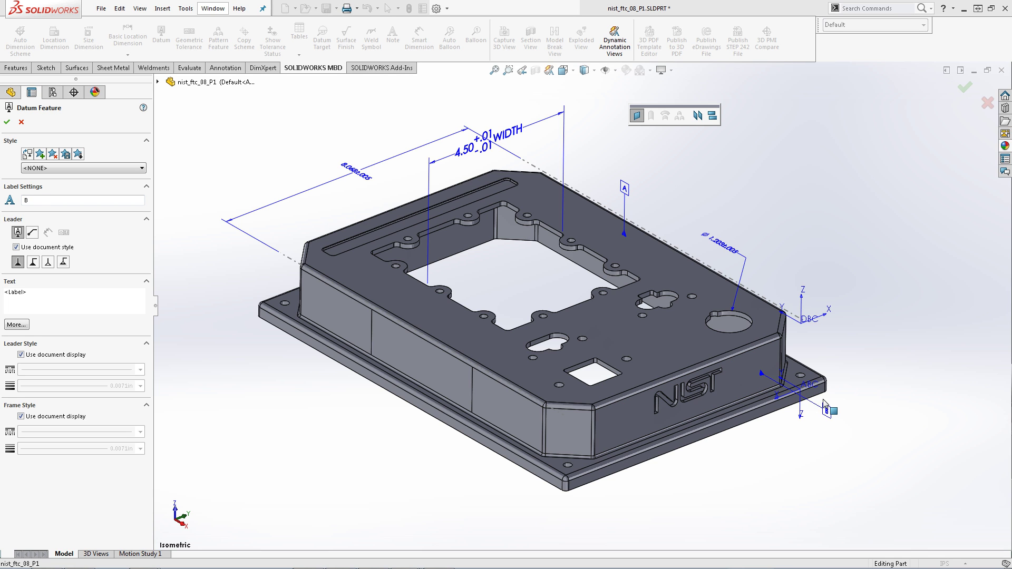
left_click(825, 411)
Attach datum C to the opening edge underneath, then return to the isometric view.
middle_click_drag(592, 437, 469, 403)
left_click(435, 302)
left_click(431, 331)
key("space")
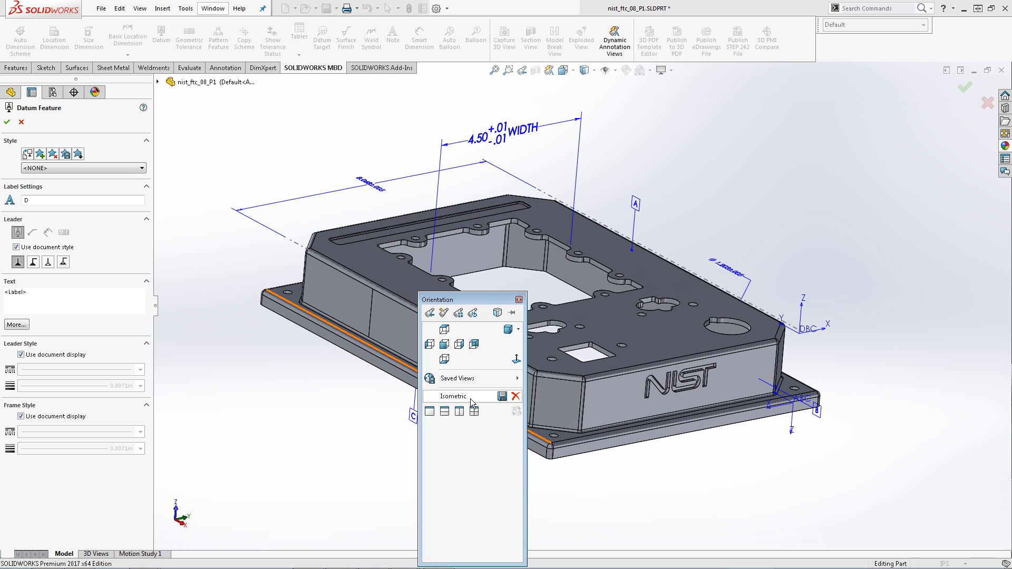
left_click(454, 399)
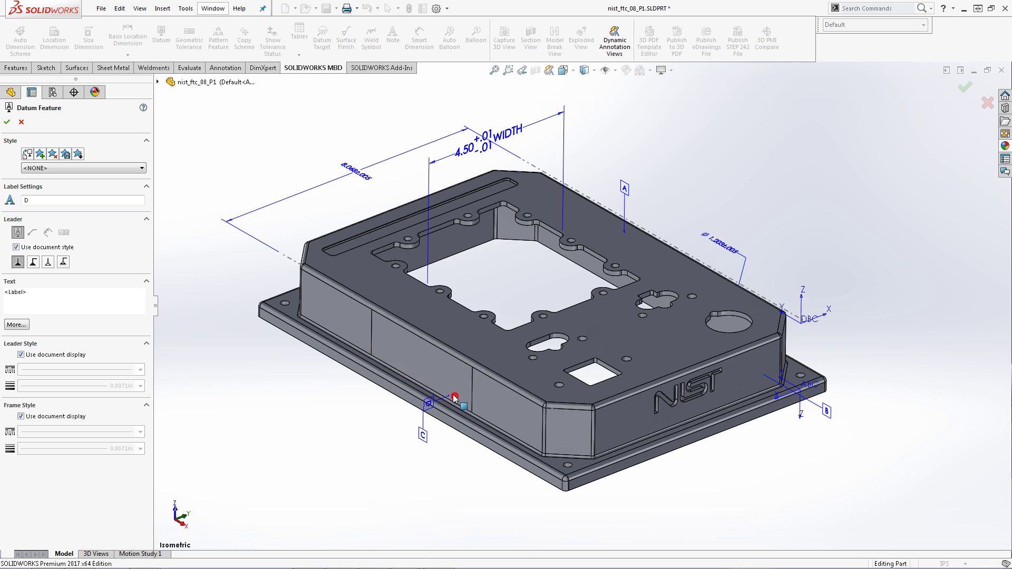
Start a profile-of-a-line geometric tolerance with a .06 tolerance value.
left_click(7, 123)
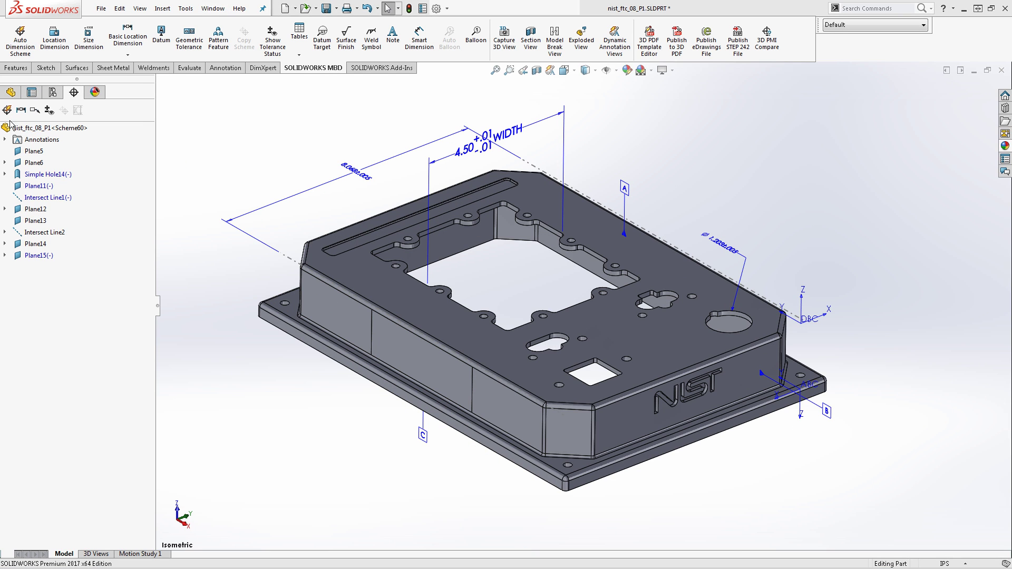
left_click(189, 42)
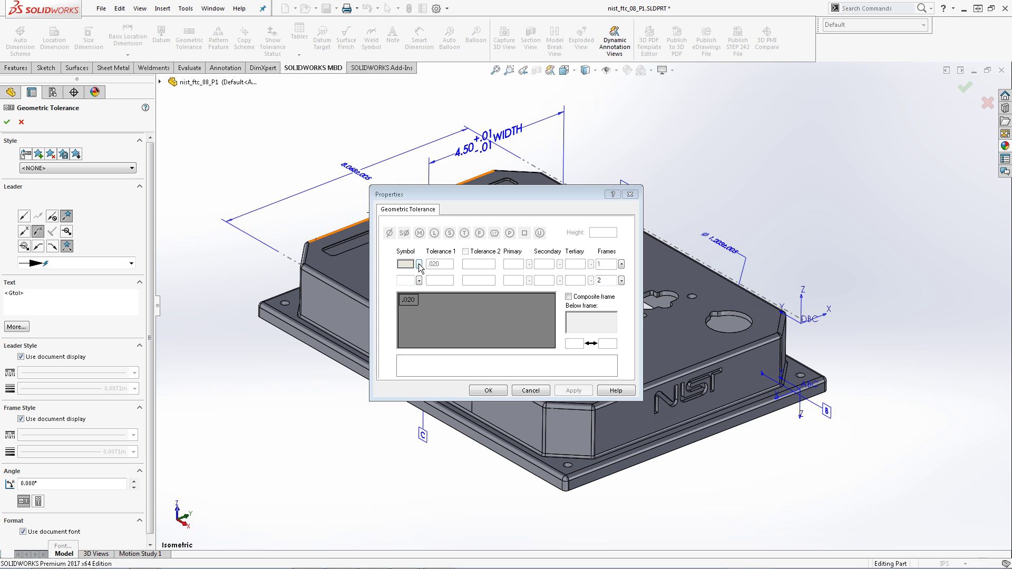
left_click(419, 265)
left_click(427, 285)
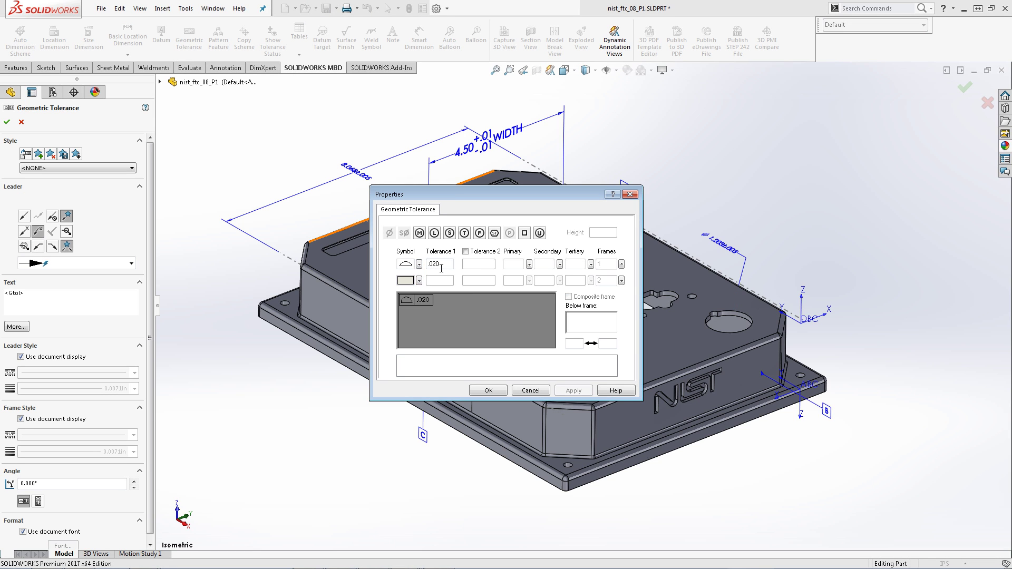
left_click(441, 268)
key("BackSpace")
key("BackSpace")
type("6")
Reference datums A and B and attach the tolerance frame to the side face.
left_click(514, 264)
type("A")
key("Tab")
type("B")
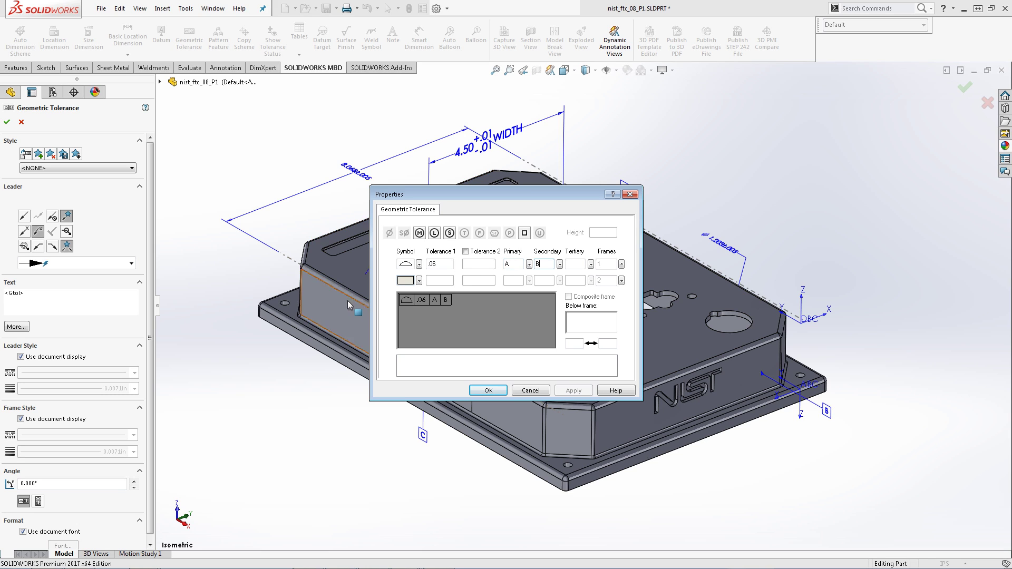
left_click(319, 310)
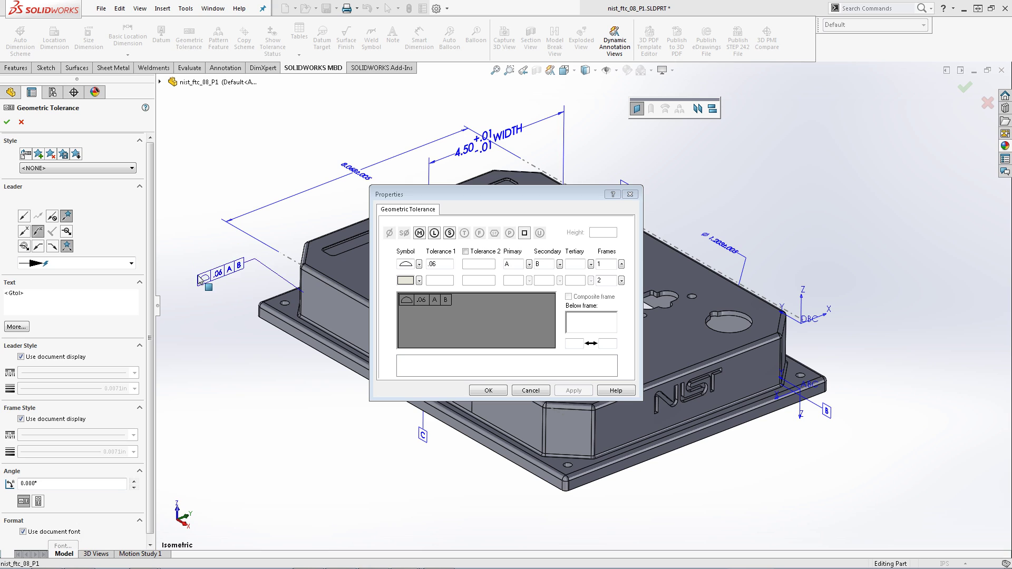
left_click(202, 284)
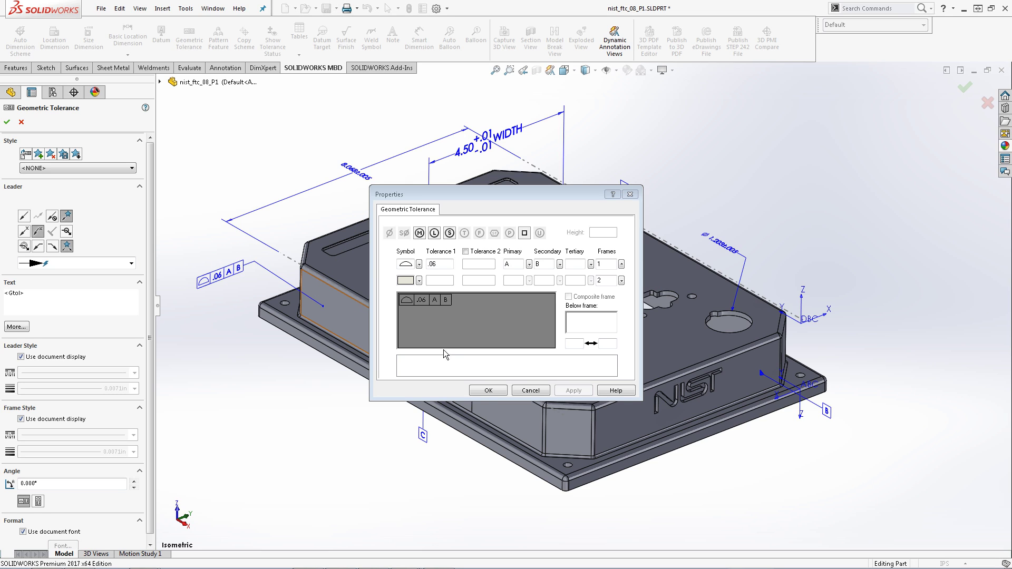
left_click(486, 390)
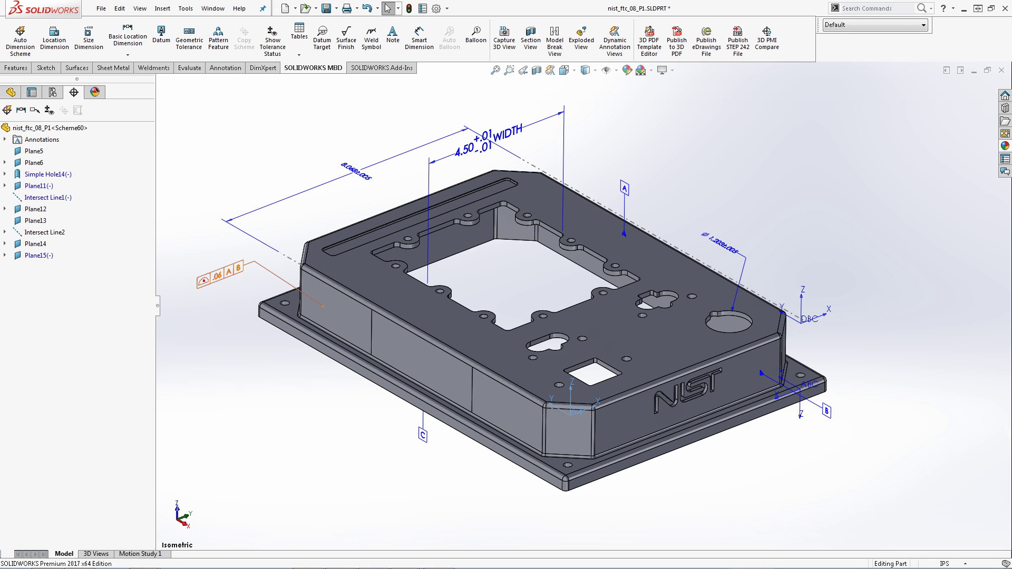
Select the .06 profile tolerance frame to edit its properties.
left_click(204, 285)
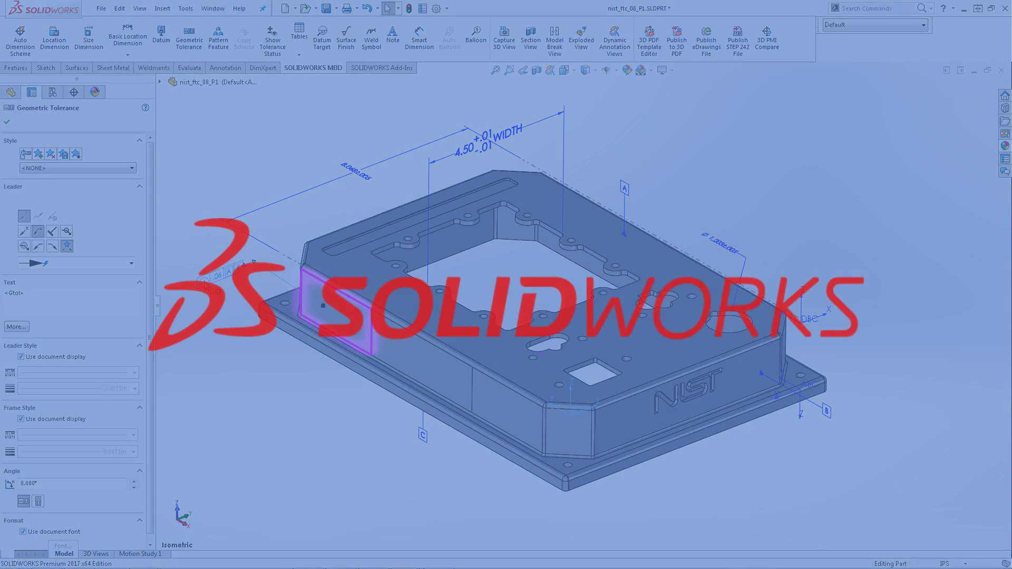